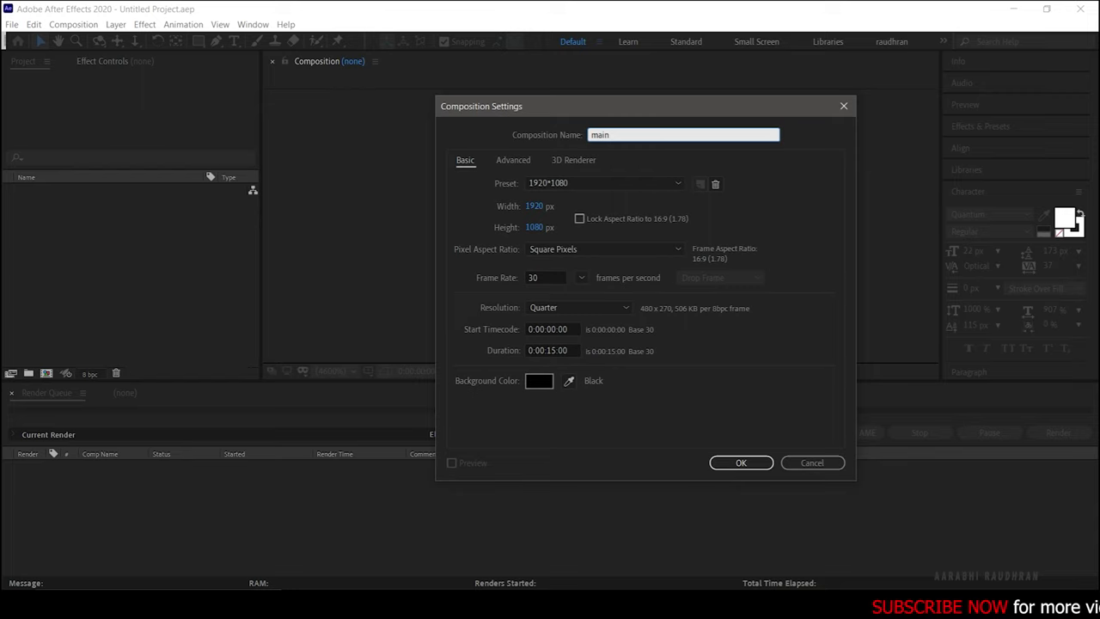
Create the main composition with a 0:00:05:00 duration and begin importing the project footage.
click(551, 349)
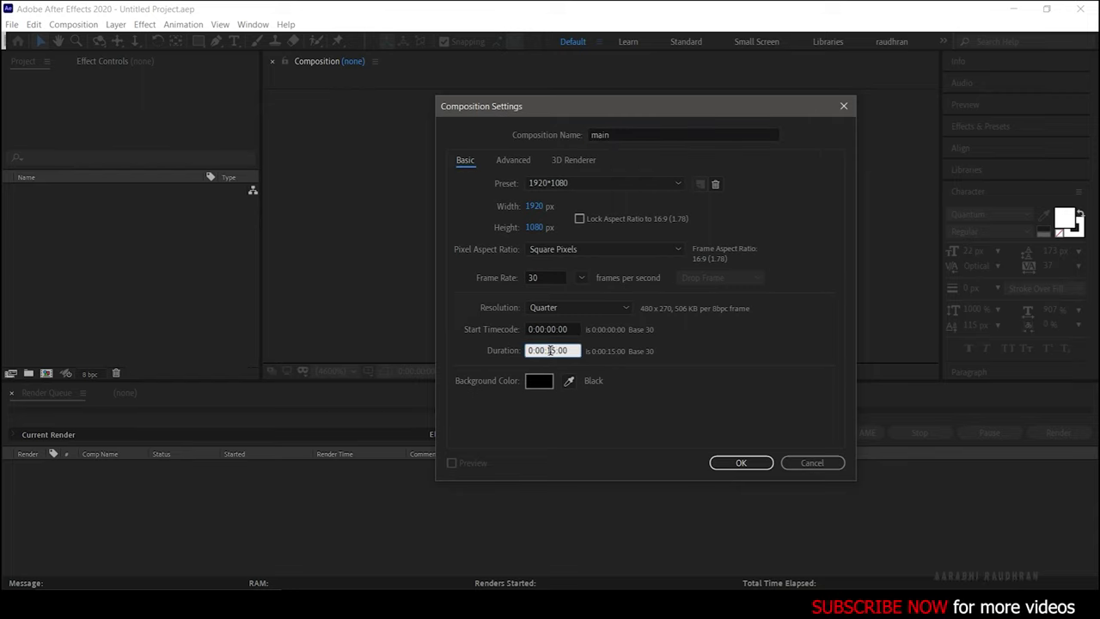
click(744, 463)
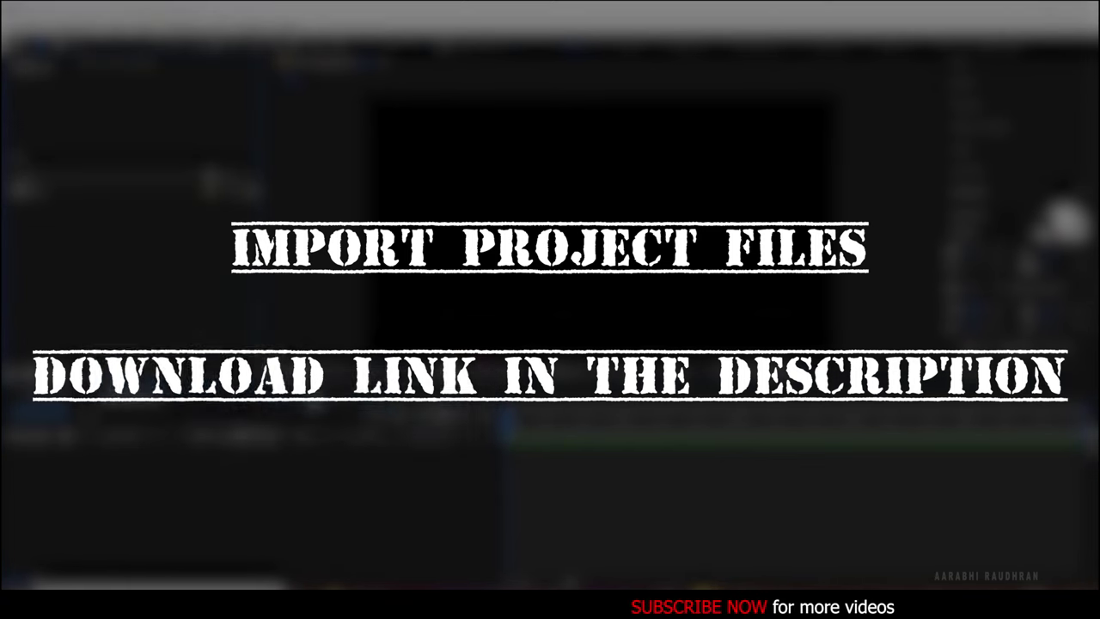
key(ctrl+i)
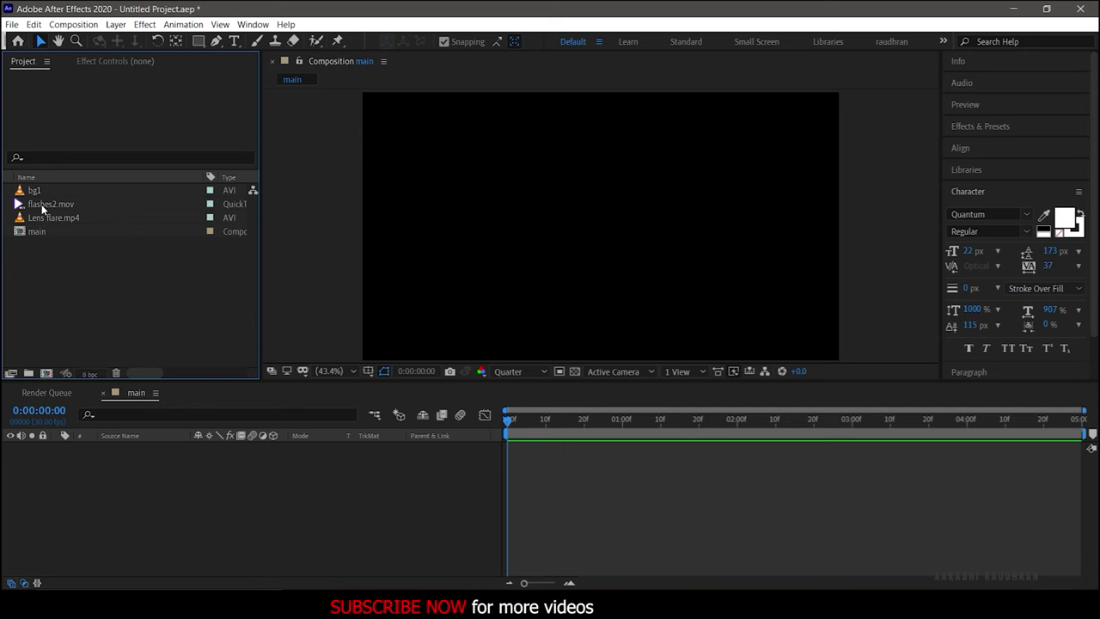
Add bg1 to the main composition as a layer and scale it down to 51%.
drag(38, 196, 172, 424)
drag(168, 480, 167, 479)
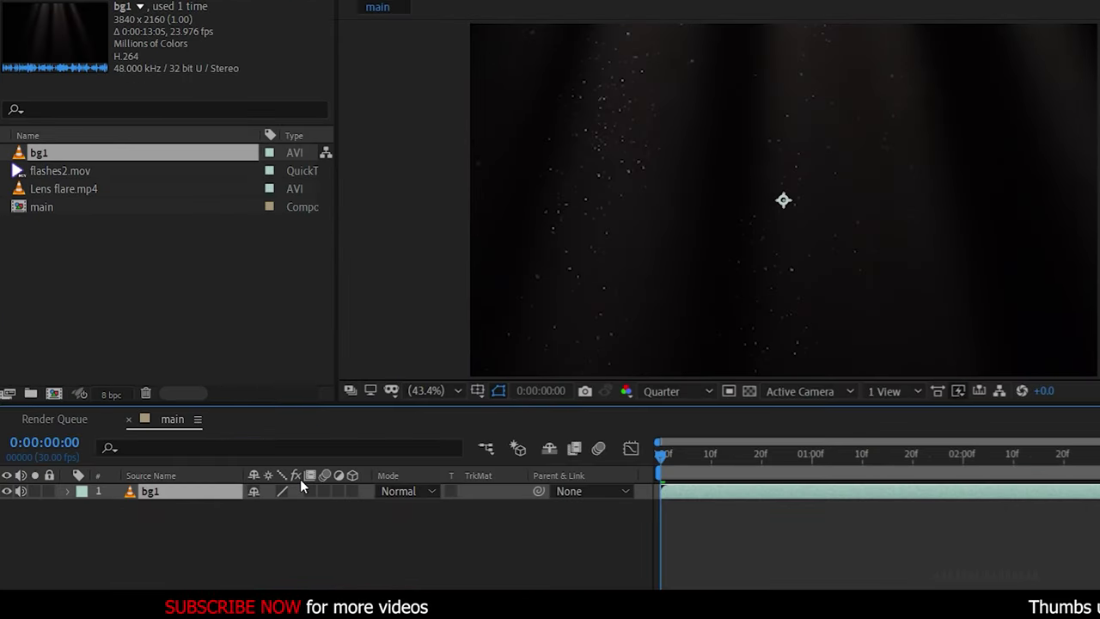
key(s)
drag(283, 507, 228, 491)
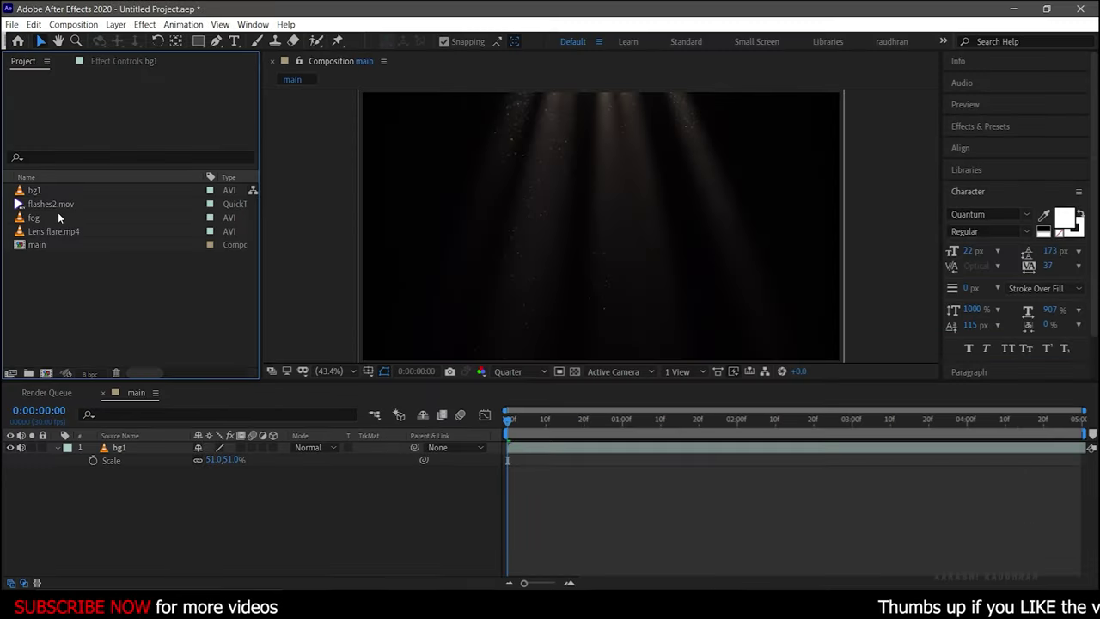
Add the fog footage as the top layer and scale it to 51%.
click(38, 218)
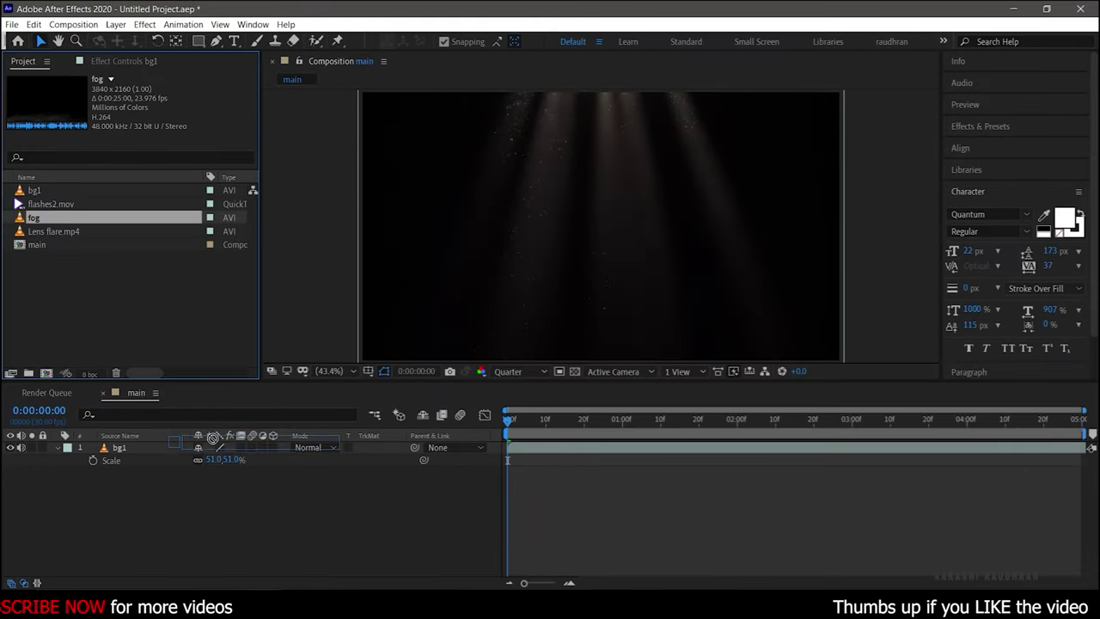
key(ctrl+slash)
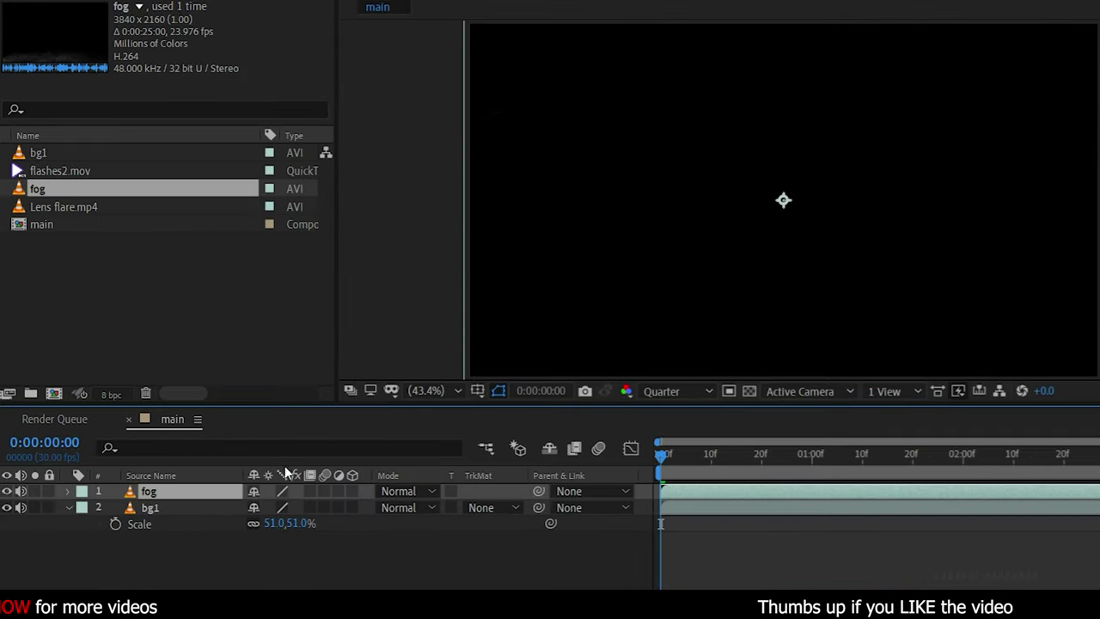
key(s)
drag(301, 507, 253, 507)
click(1033, 453)
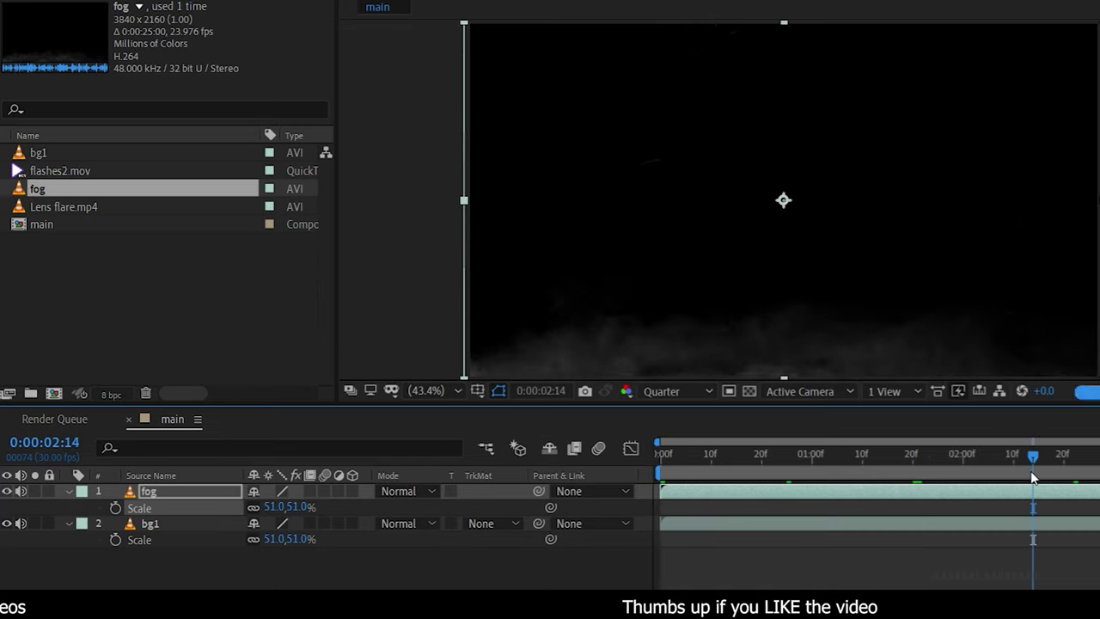
Set the fog layer's blend mode to Add and apply the Tint effect to it.
click(433, 491)
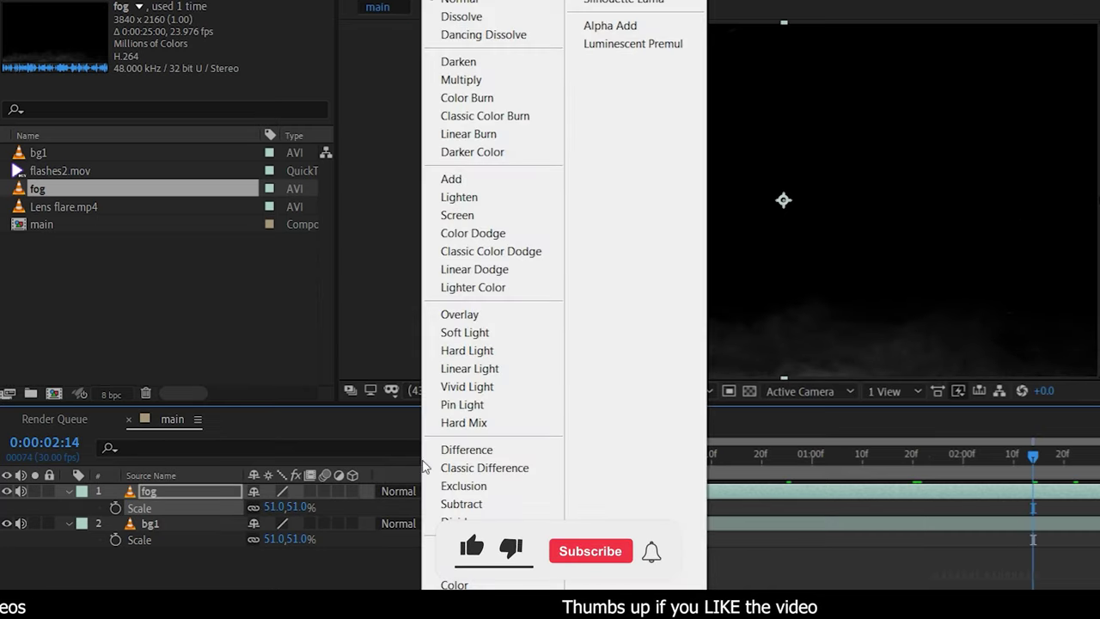
click(442, 180)
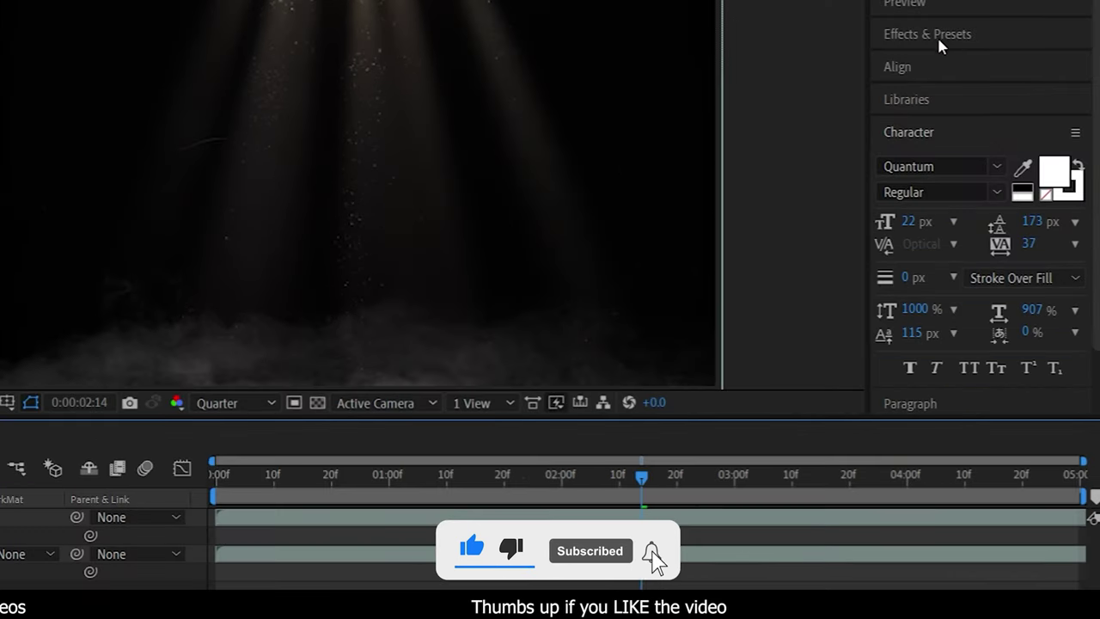
click(928, 34)
click(944, 61)
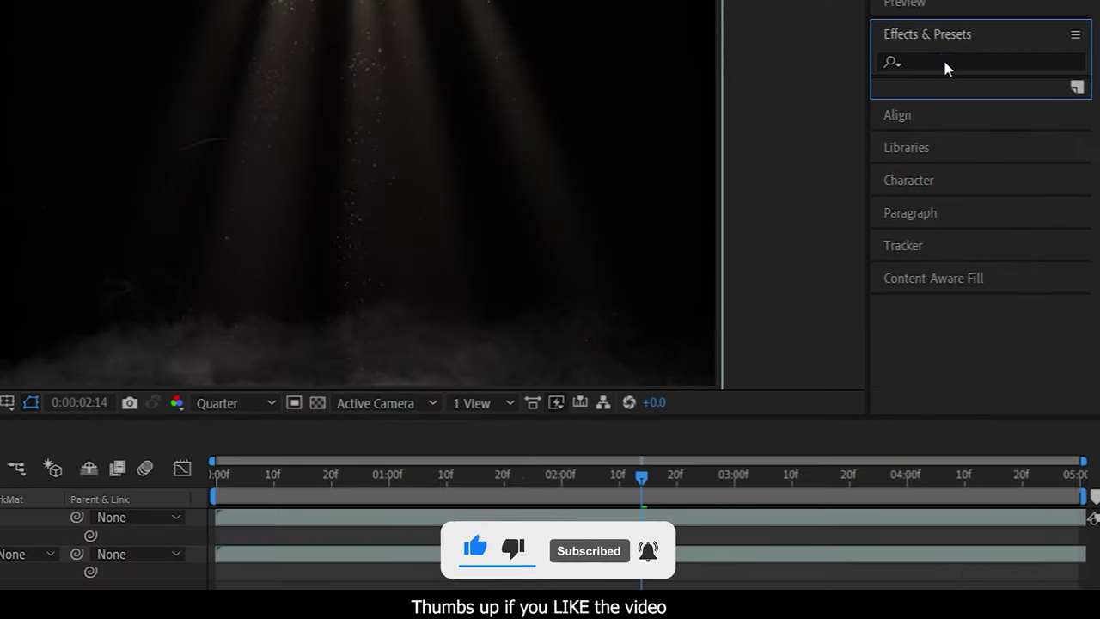
text(tint)
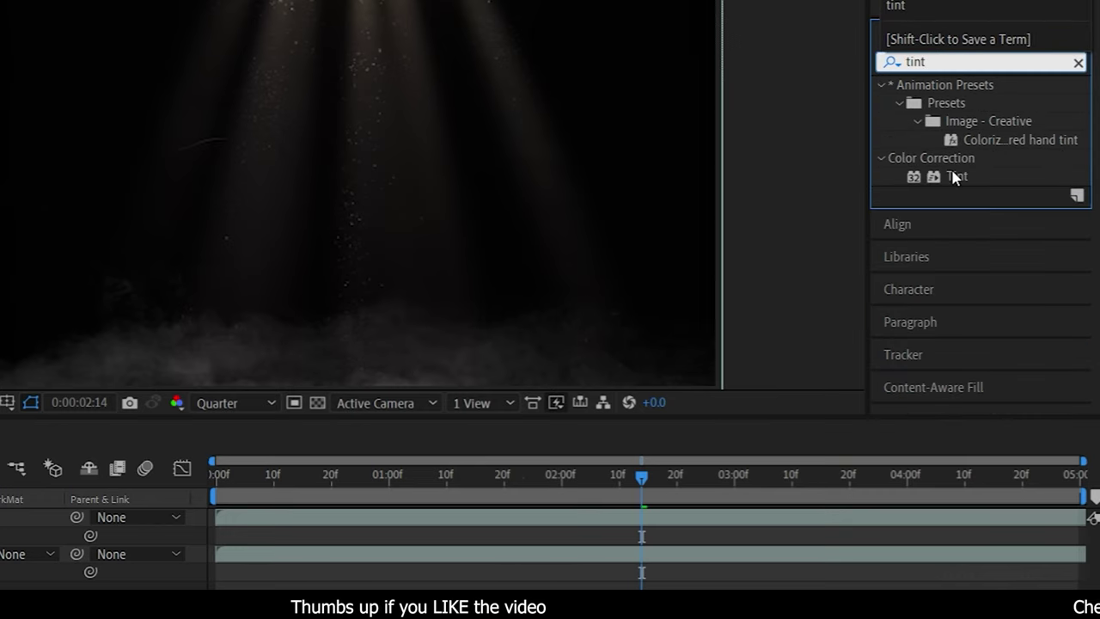
drag(954, 177, 144, 447)
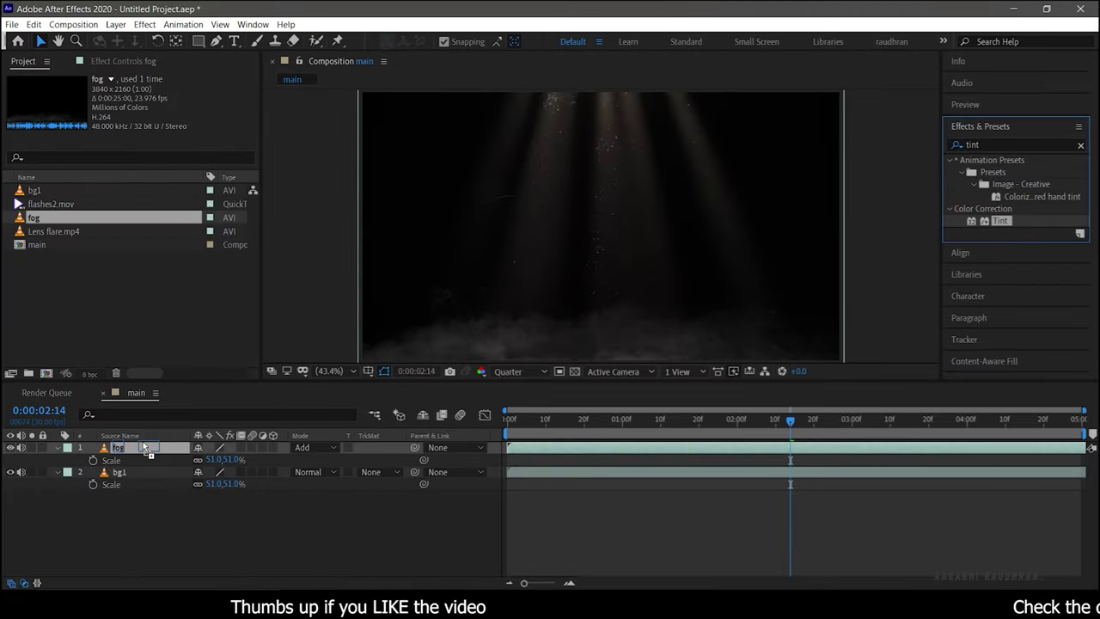
Search Effects & Presets for 'curves' and pick up the Curves effect.
click(1051, 141)
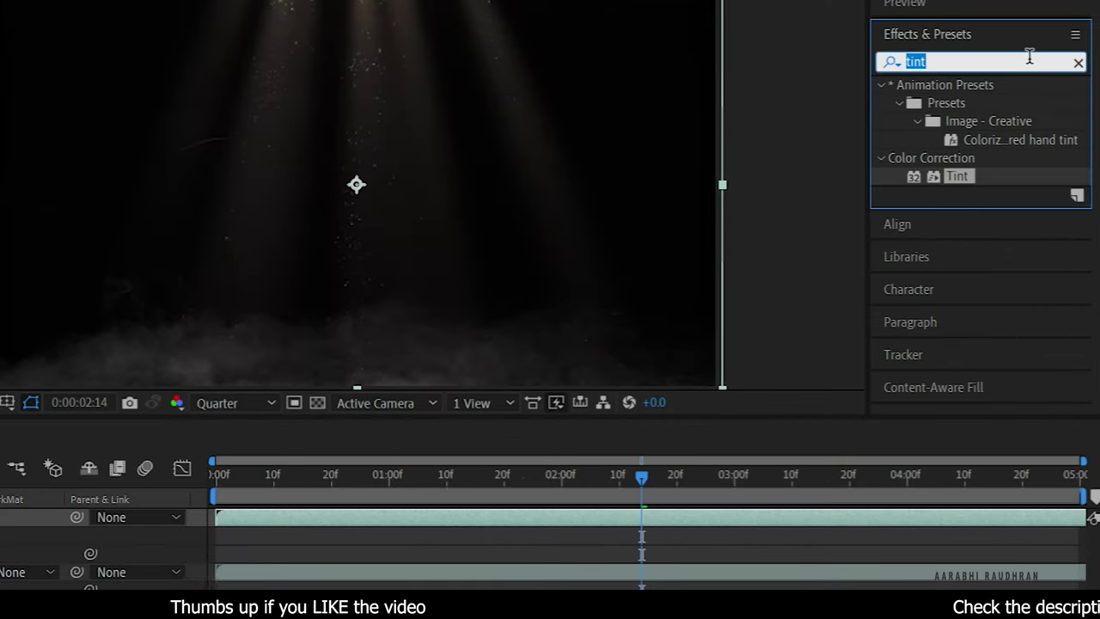
text(curve)
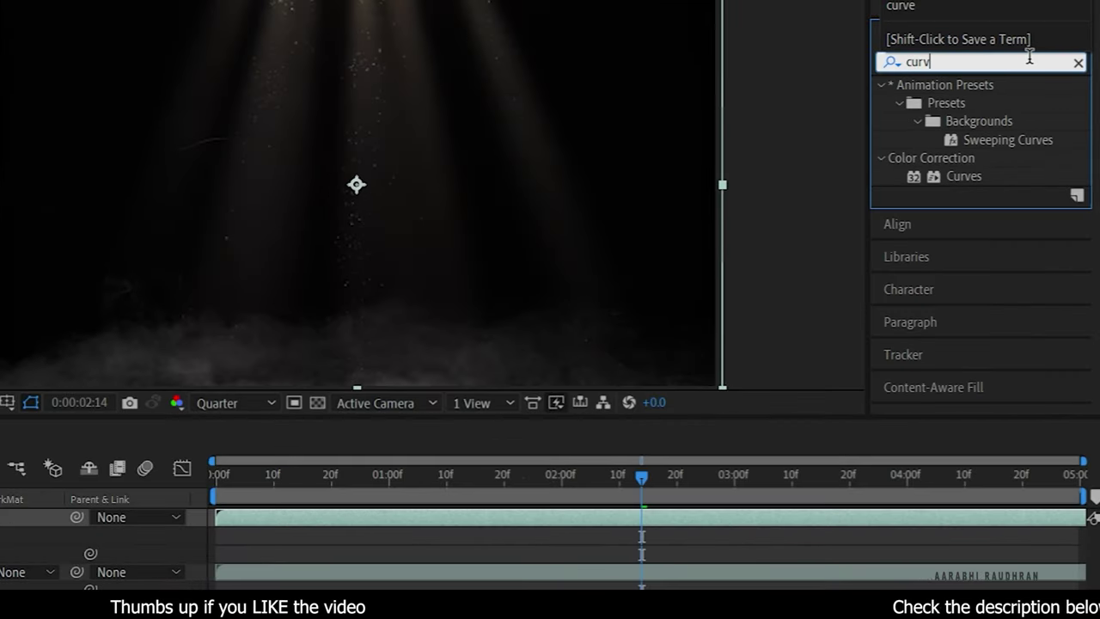
text(s)
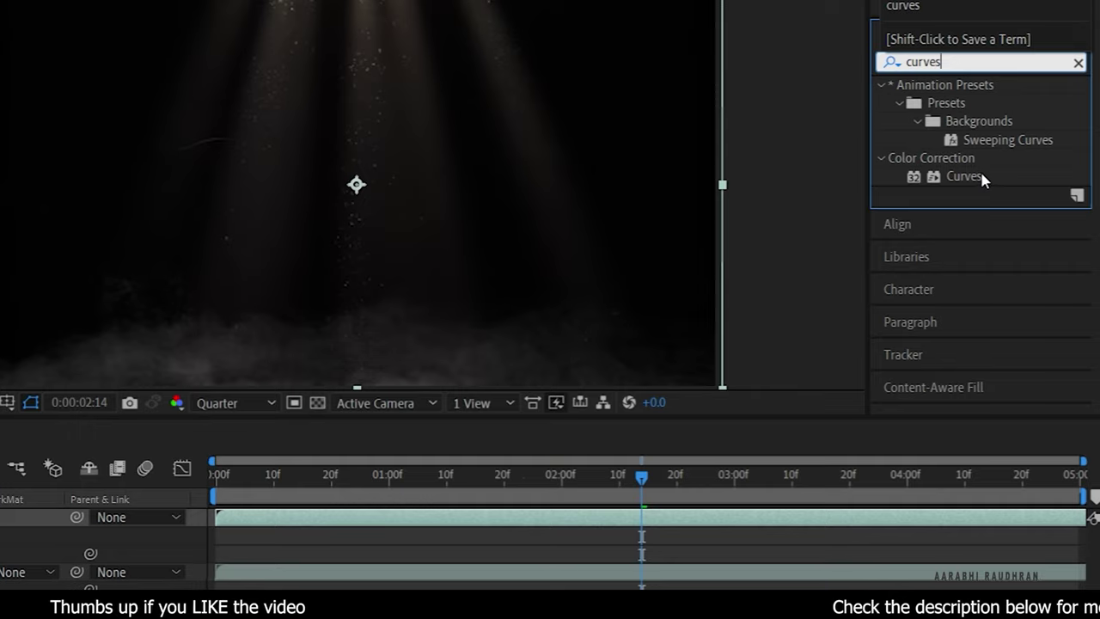
drag(977, 176, 845, 185)
Apply Curves to the fog and bend the Red and Green channel curves down.
drag(925, 227, 124, 290)
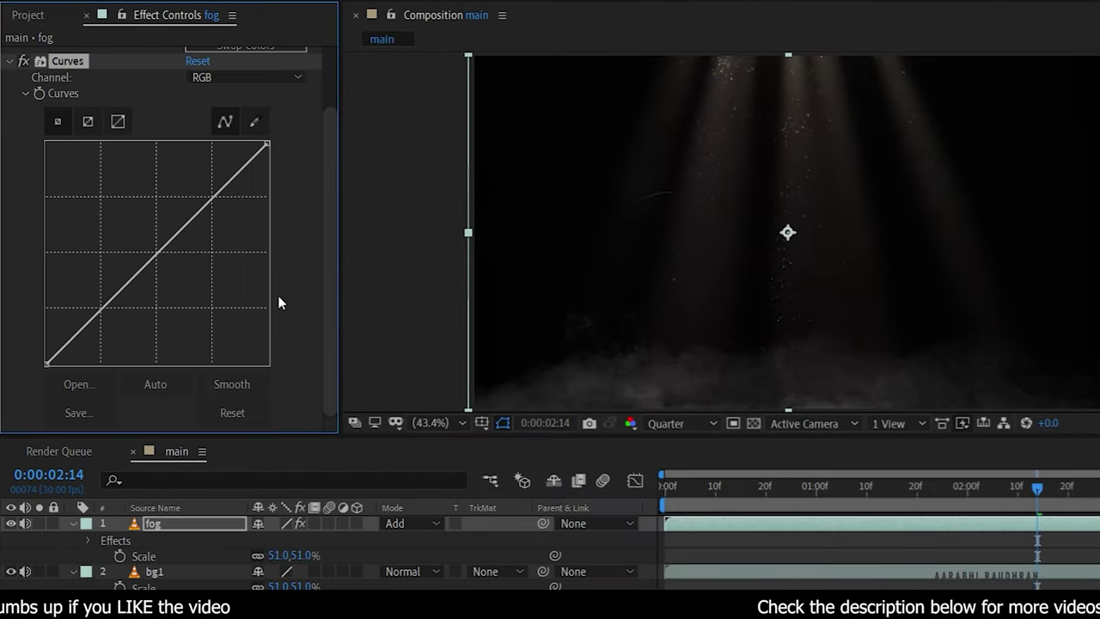
click(194, 79)
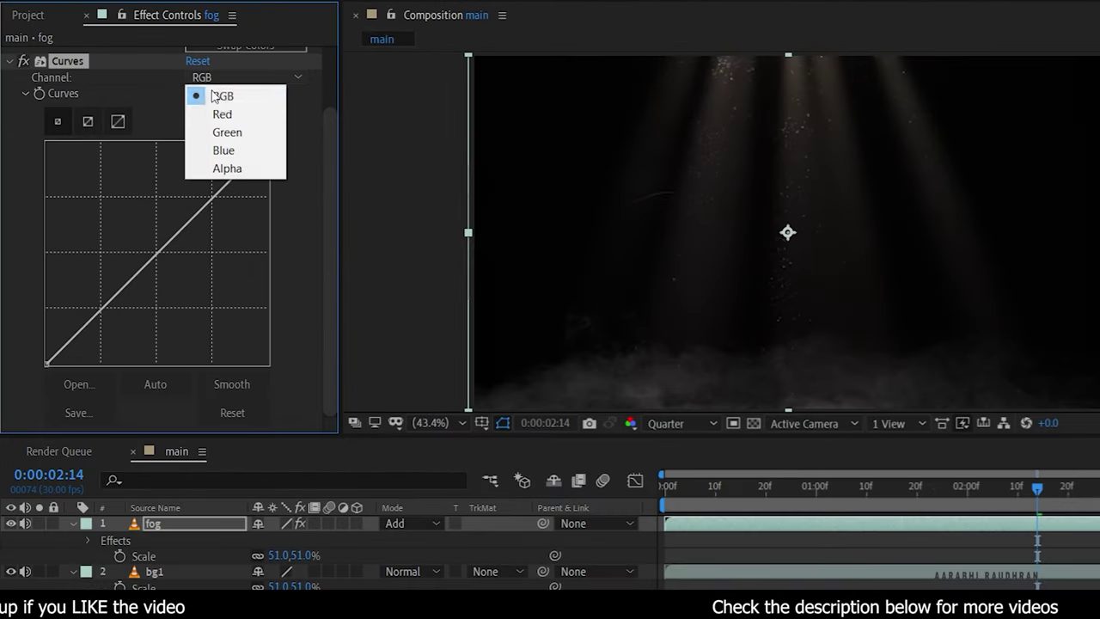
click(226, 114)
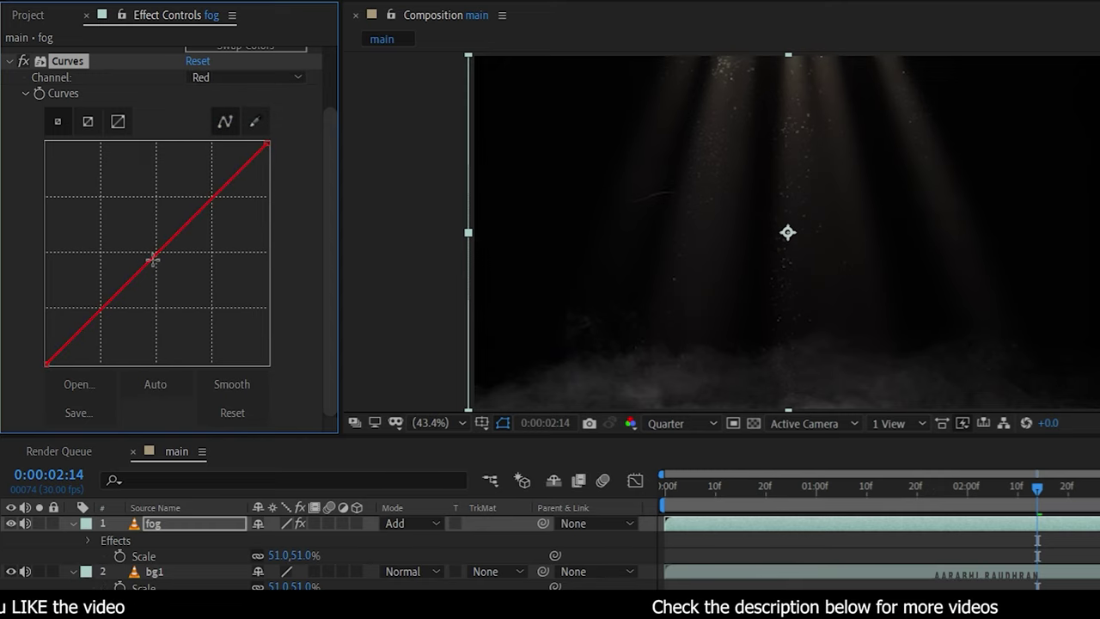
drag(153, 261, 170, 269)
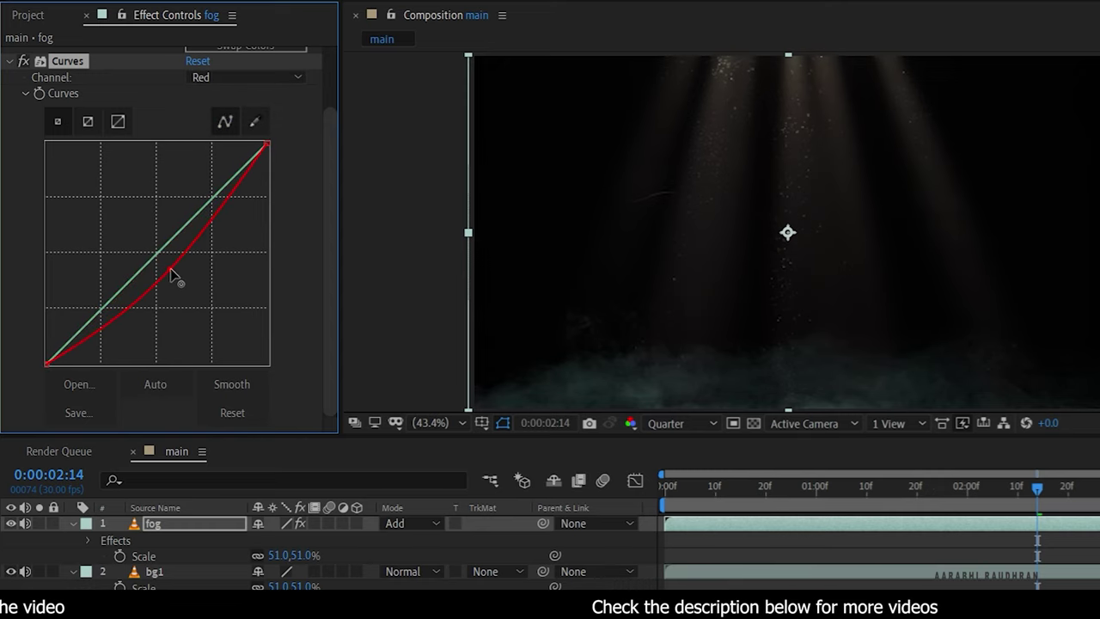
click(247, 83)
click(247, 134)
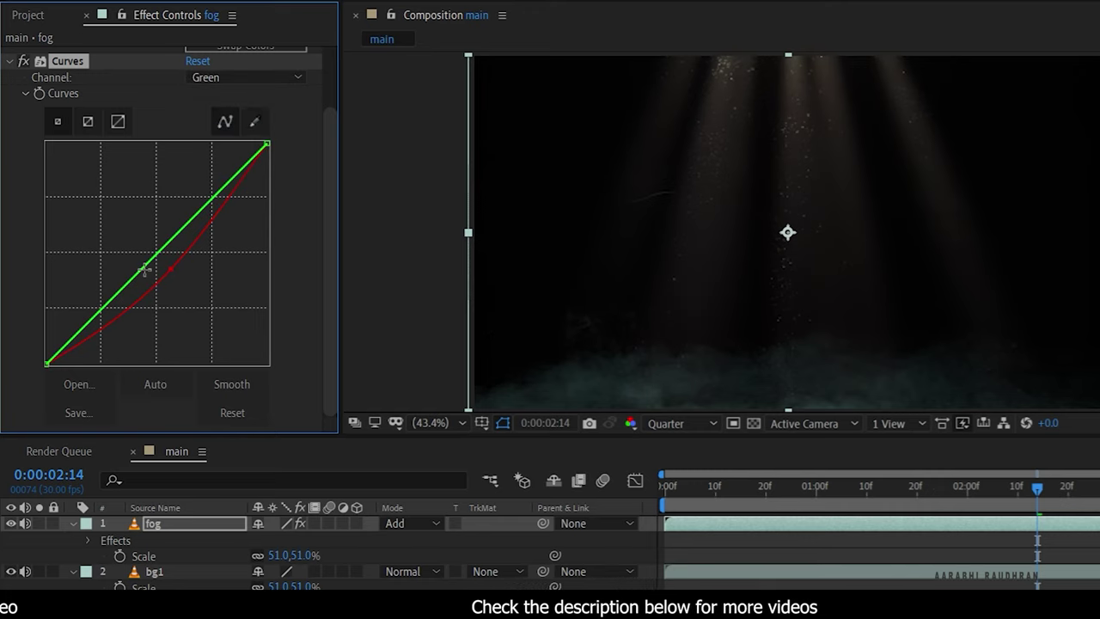
drag(146, 268, 159, 270)
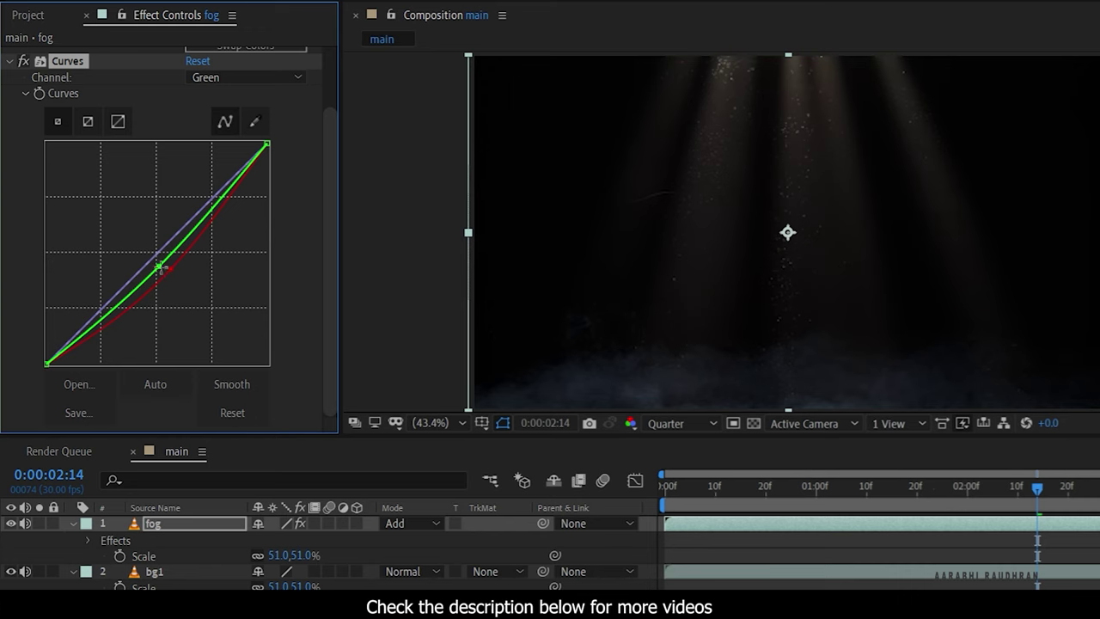
Paste the fog's Tint and Curves effects onto the bg1 layer.
scroll(51, 78, up, 2)
click(48, 62)
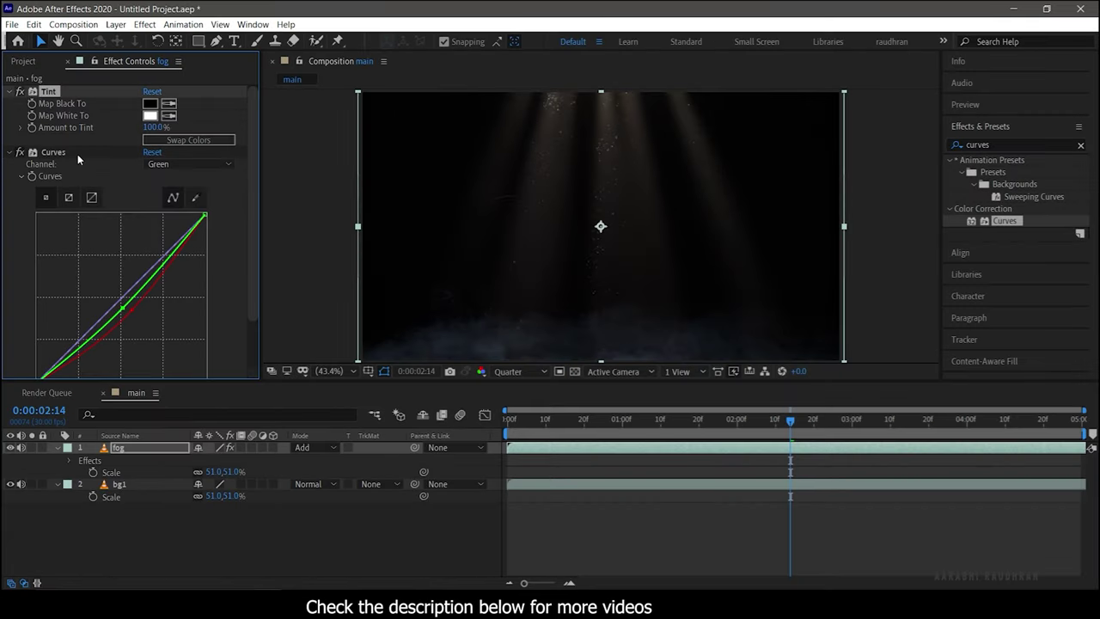
ctrl+click(76, 154)
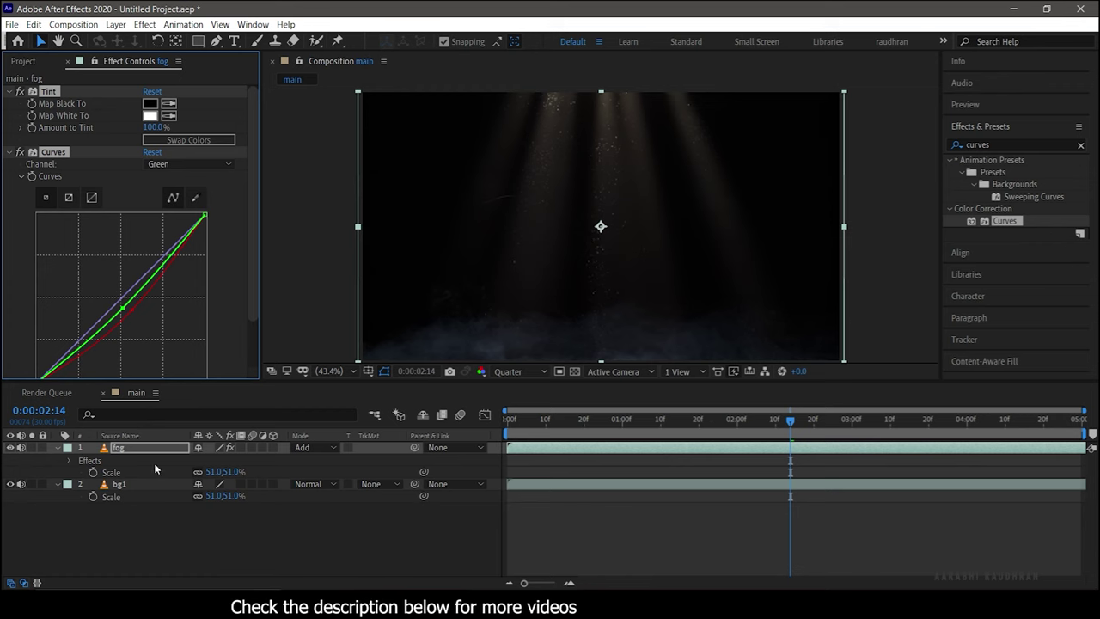
click(151, 486)
click(139, 301)
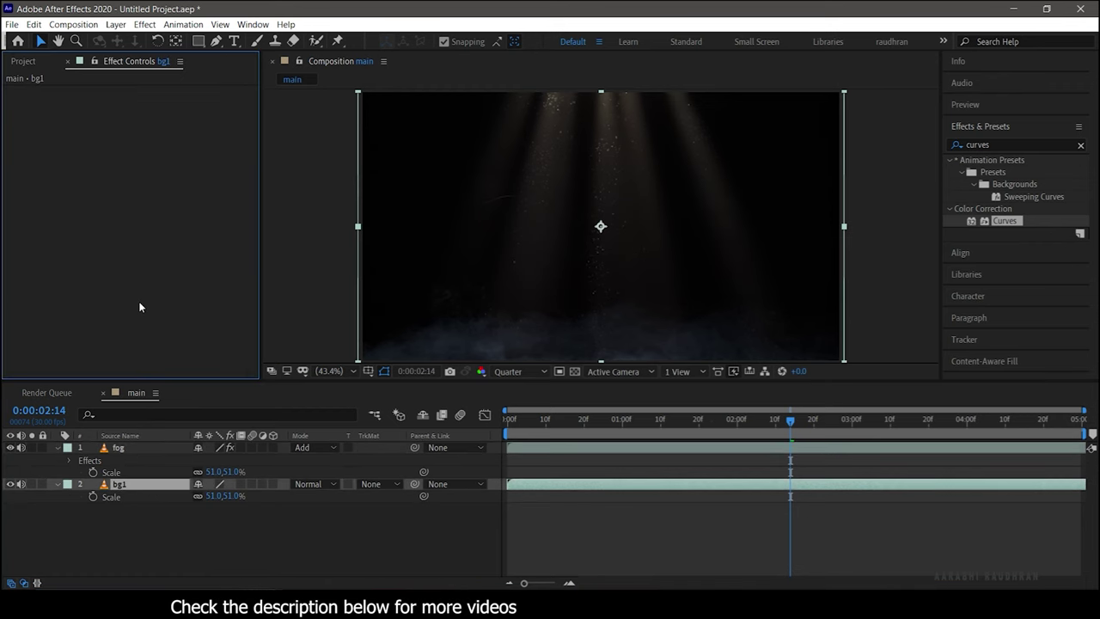
key(ctrl+v)
Add a new text layer reading 'AFTER EFFECTS'.
click(411, 544)
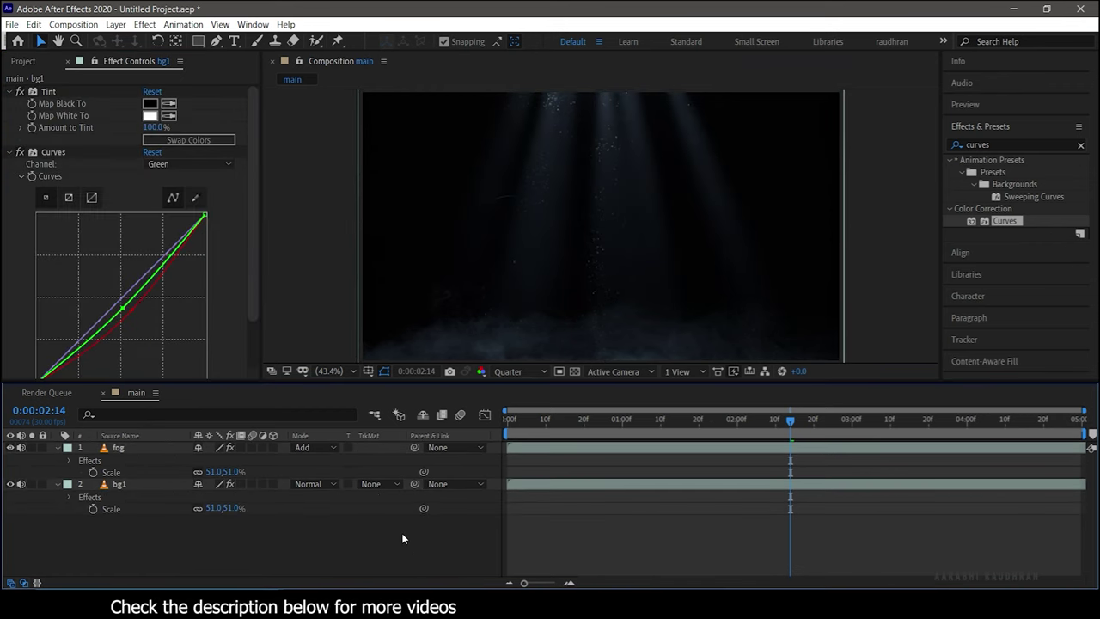
right_click(139, 517)
mouse_move(290, 358)
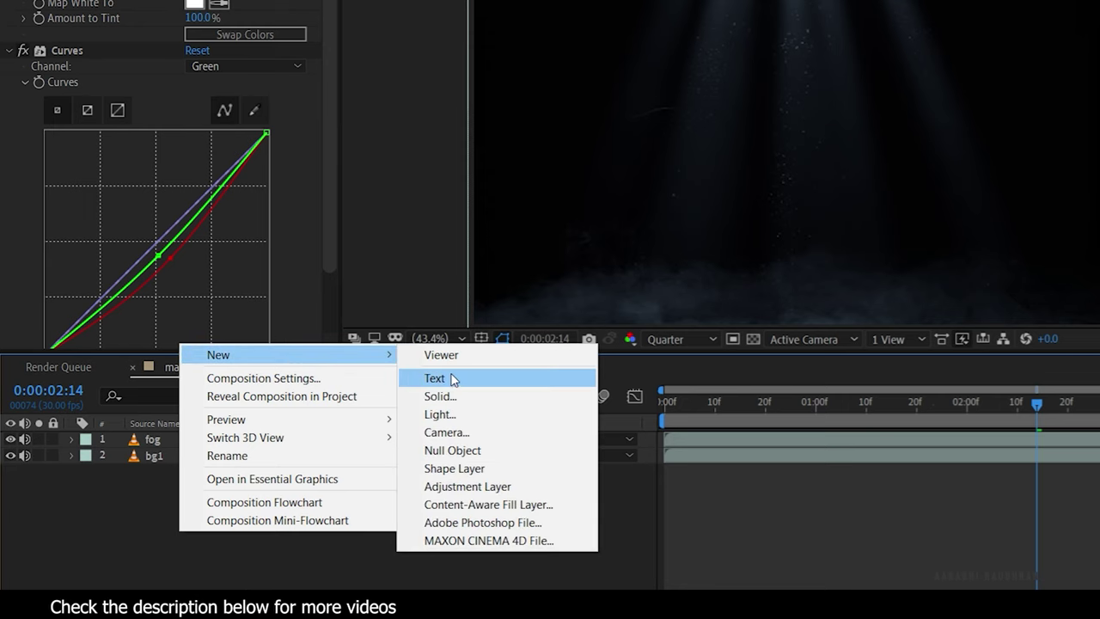
click(452, 378)
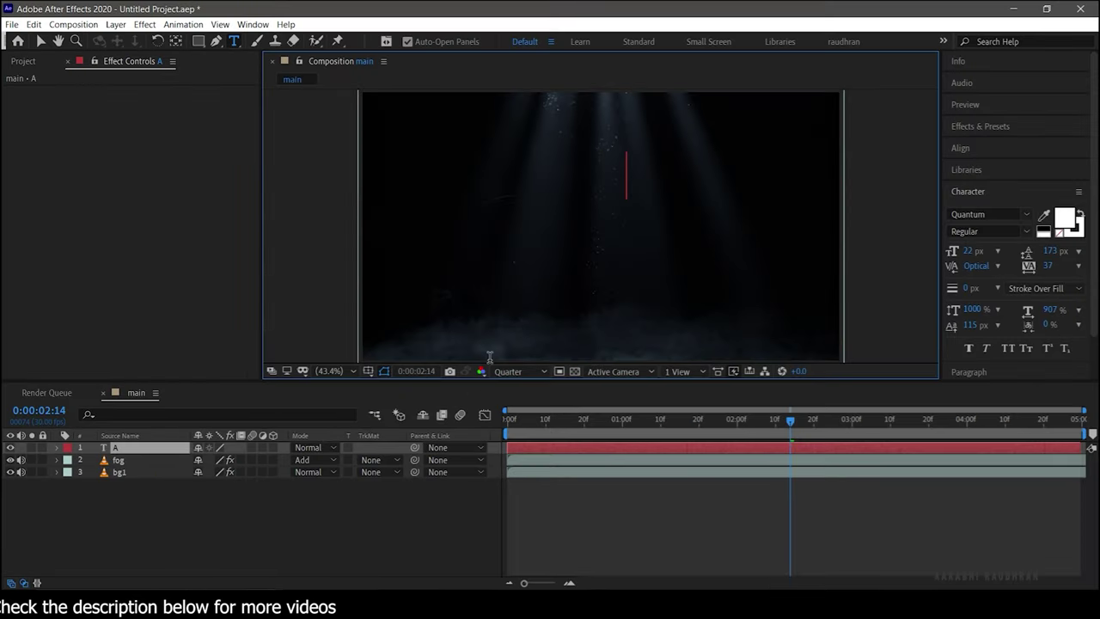
text(AFTER EFFECTS)
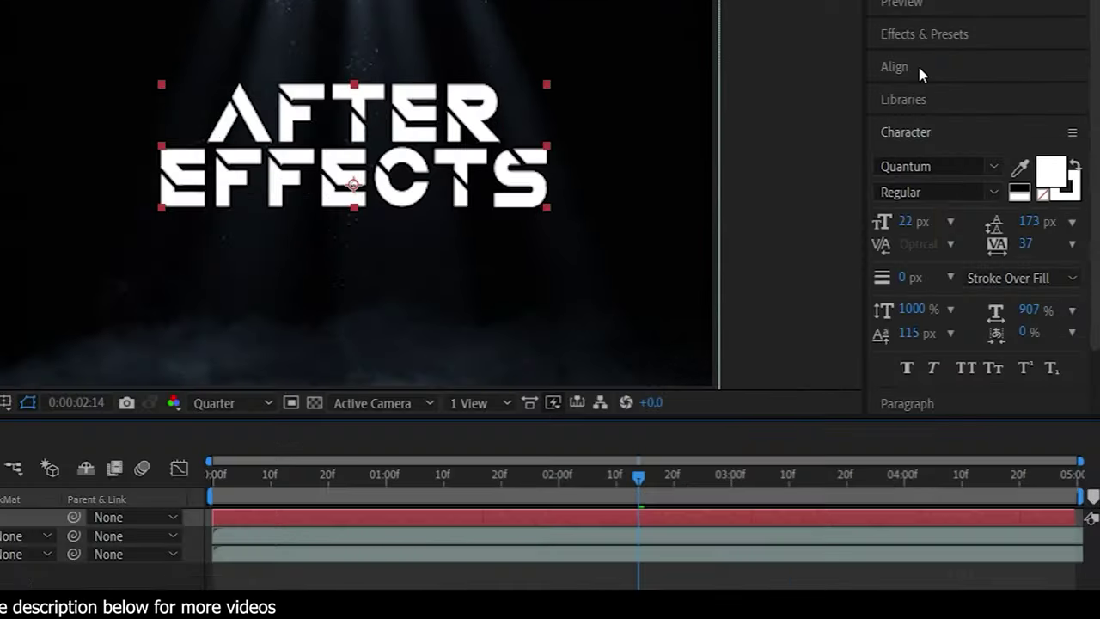
Align the title to the vertical centre of the composition.
click(977, 152)
click(1033, 183)
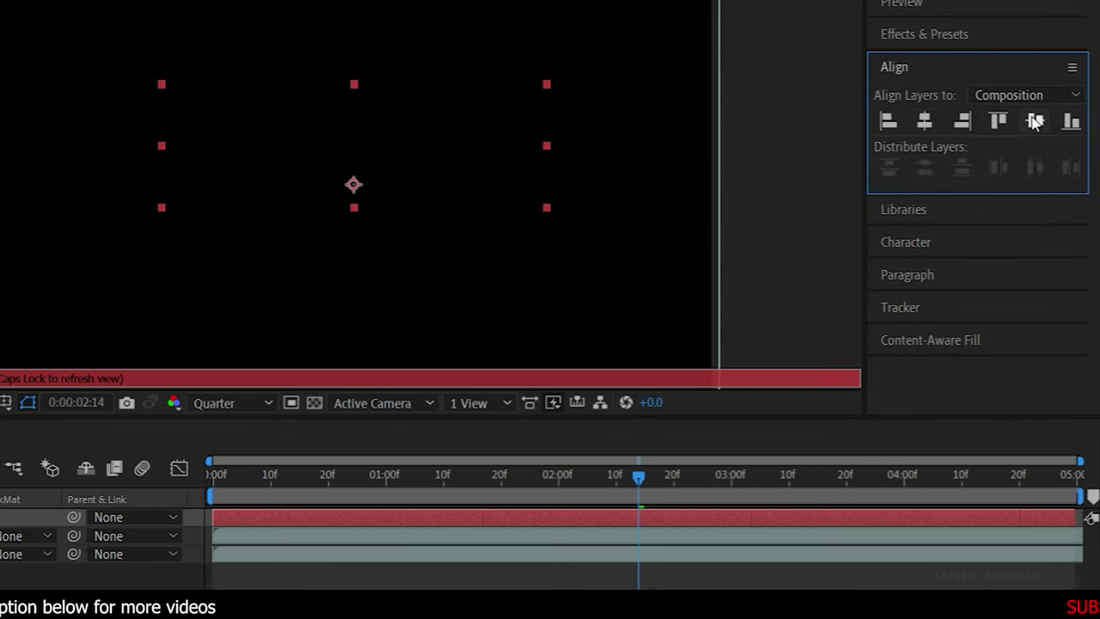
click(1036, 122)
key(Caps_Lock)
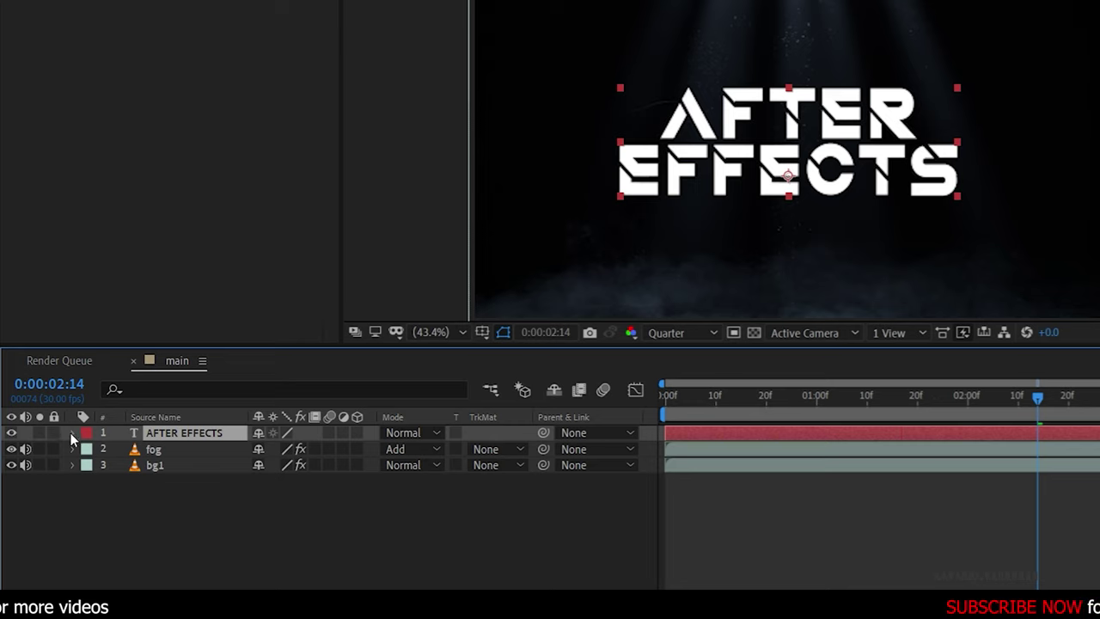
Enable per-character 3D on the title and add a Rotation animator.
click(71, 433)
click(366, 450)
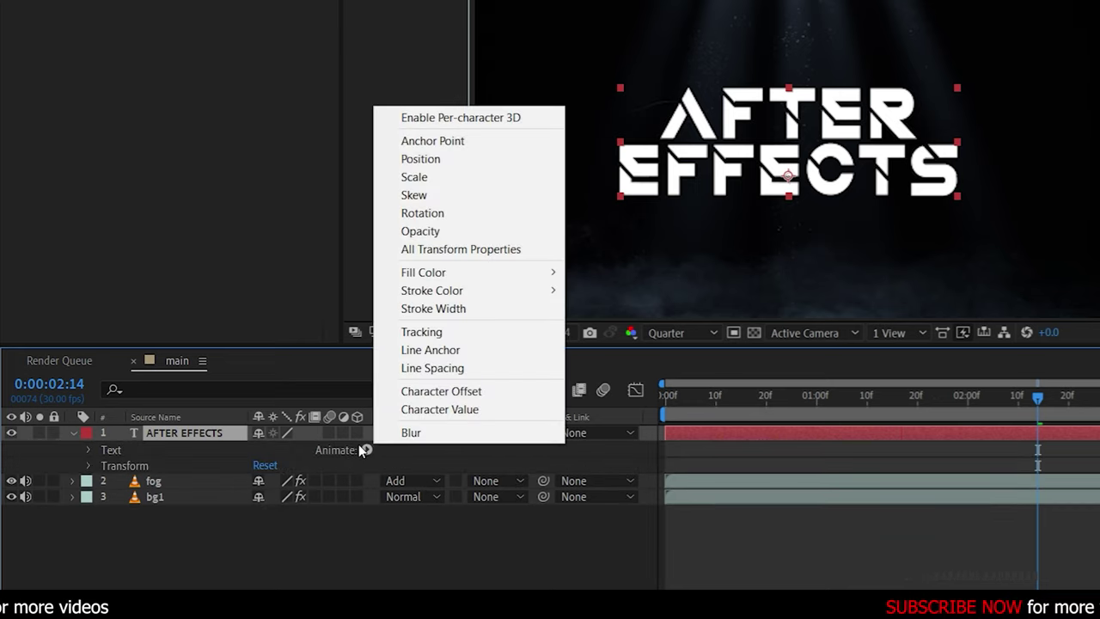
click(513, 115)
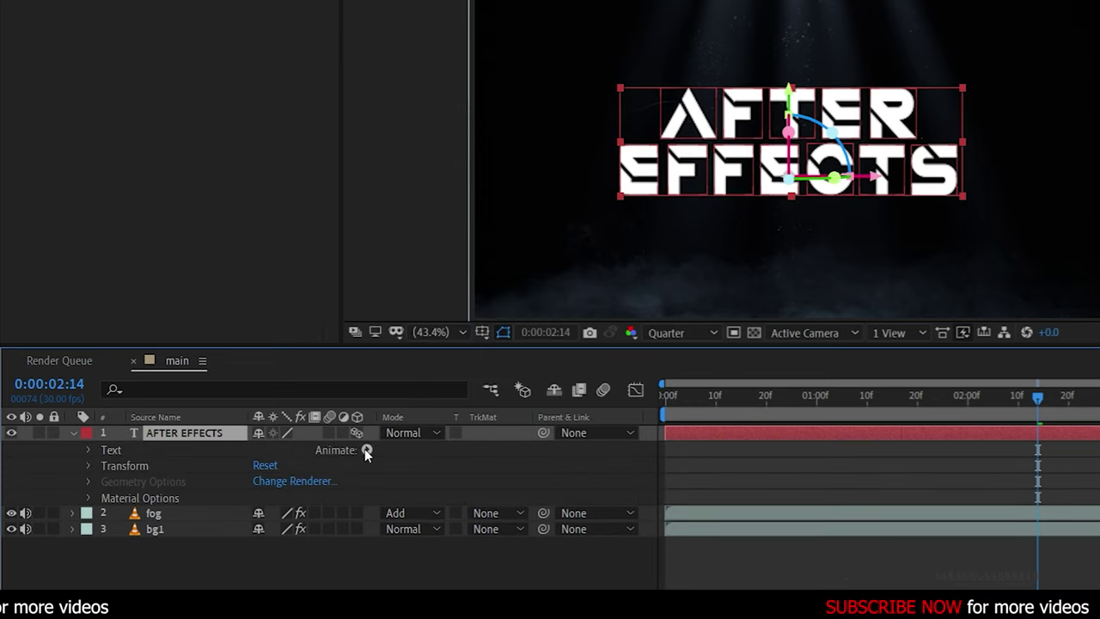
click(366, 450)
click(426, 214)
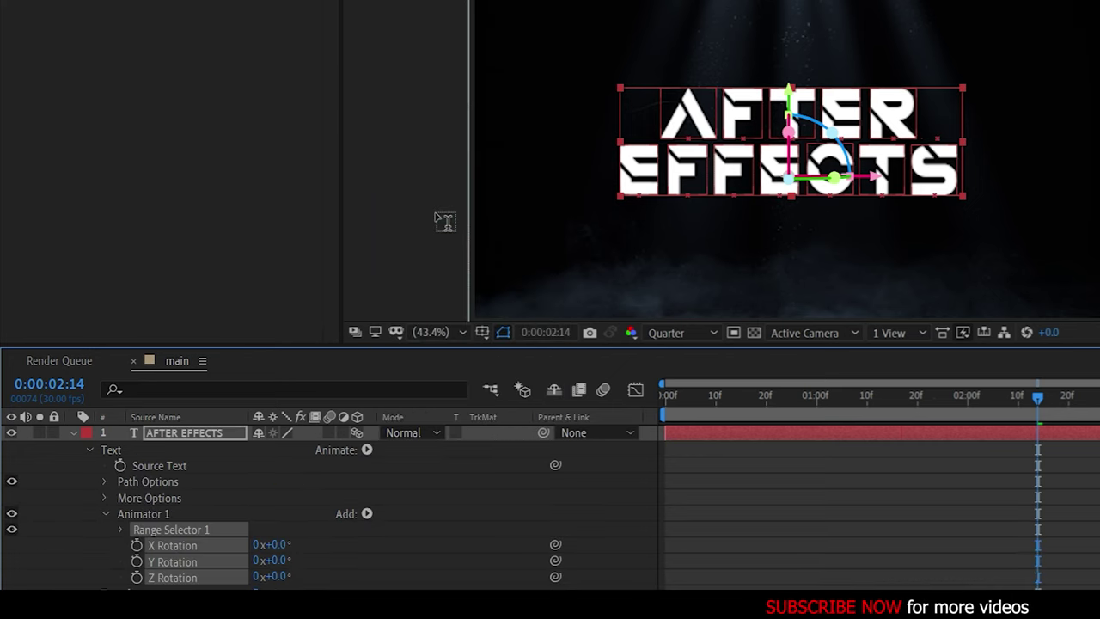
Keyframe Y Rotation at 0° at 2 seconds and 90° at the start.
click(969, 409)
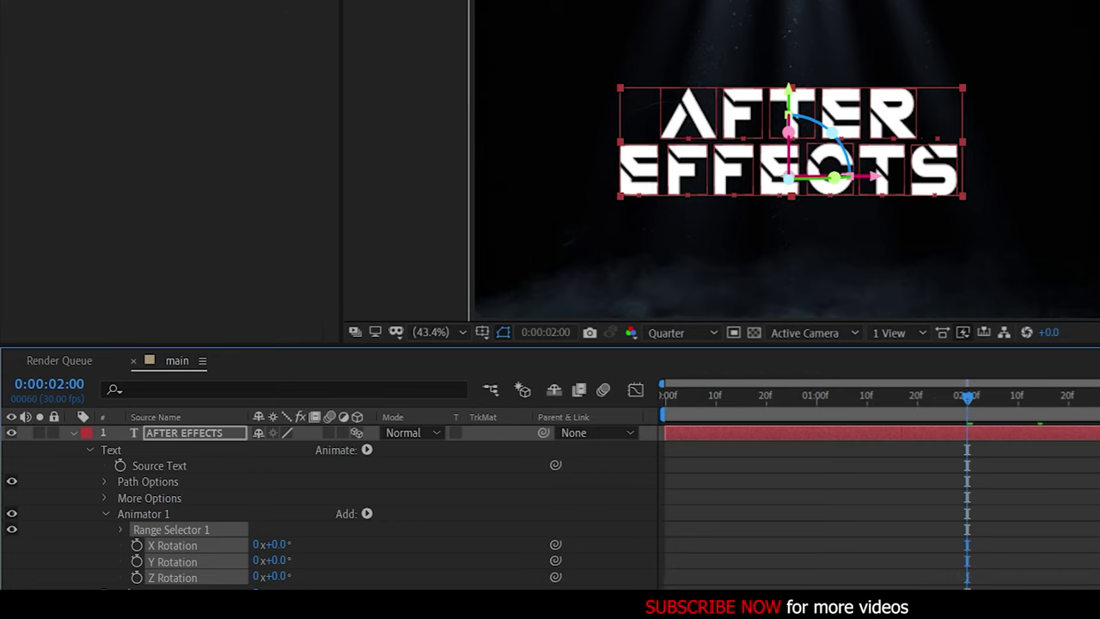
click(358, 560)
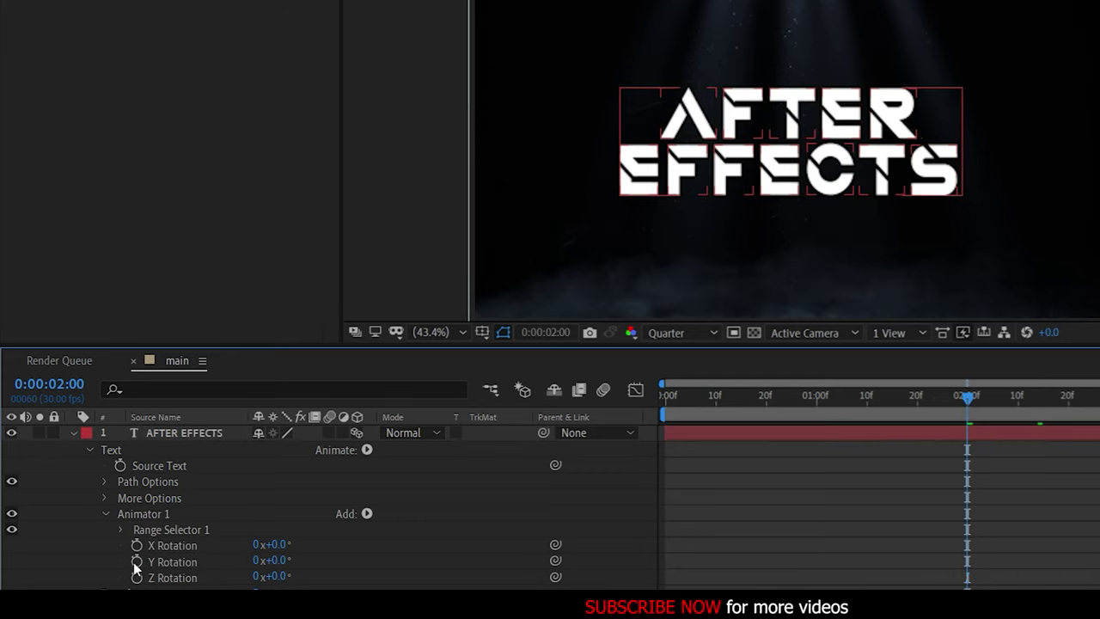
click(136, 561)
key(Home)
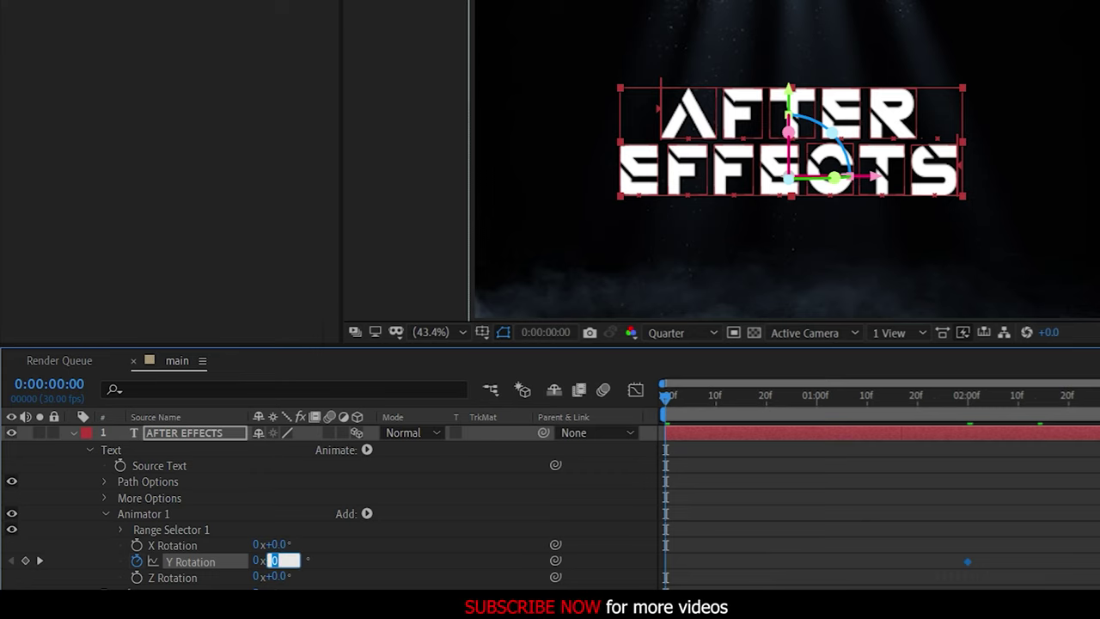
key(Return)
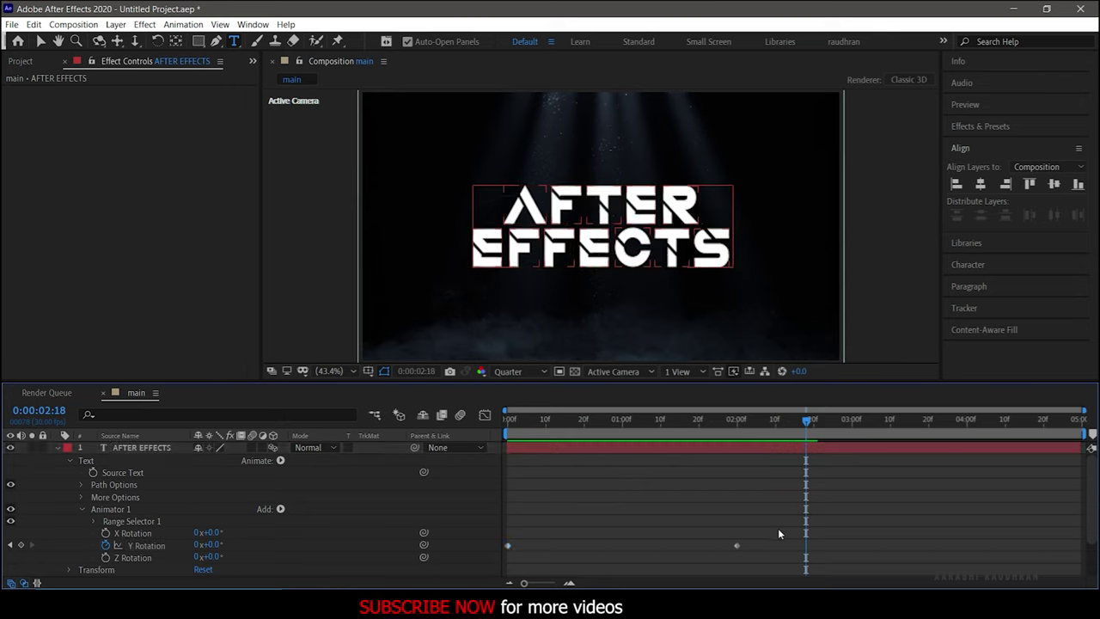
Ease the Y Rotation keyframes to 100% influence in the Graph Editor.
drag(1019, 537, 666, 584)
drag(506, 563, 506, 563)
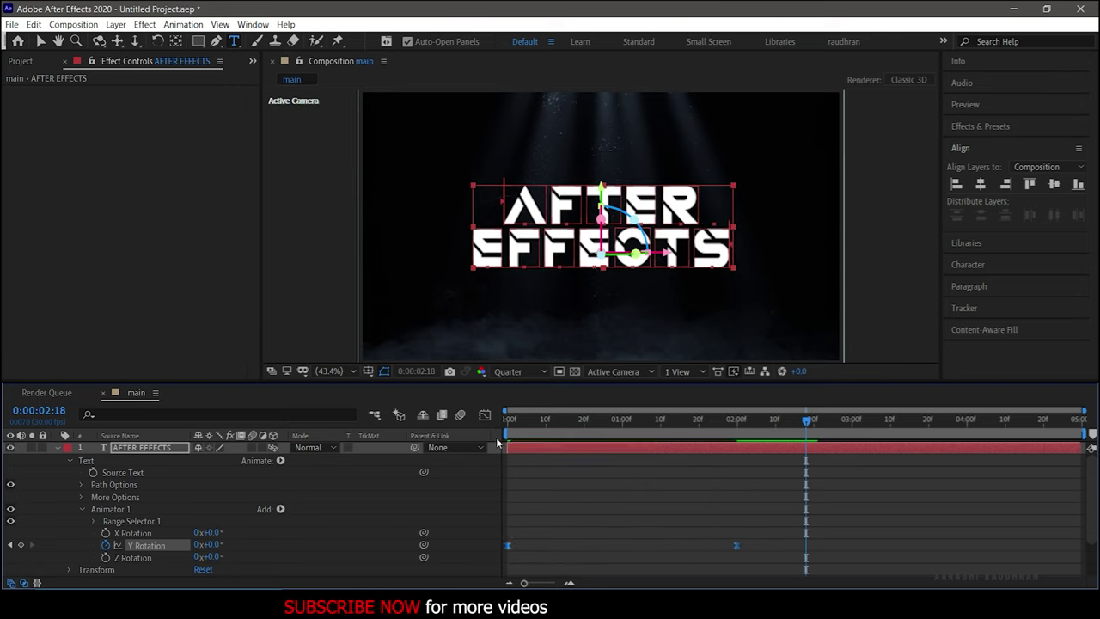
click(484, 415)
drag(798, 487, 654, 441)
drag(544, 450, 636, 456)
click(484, 415)
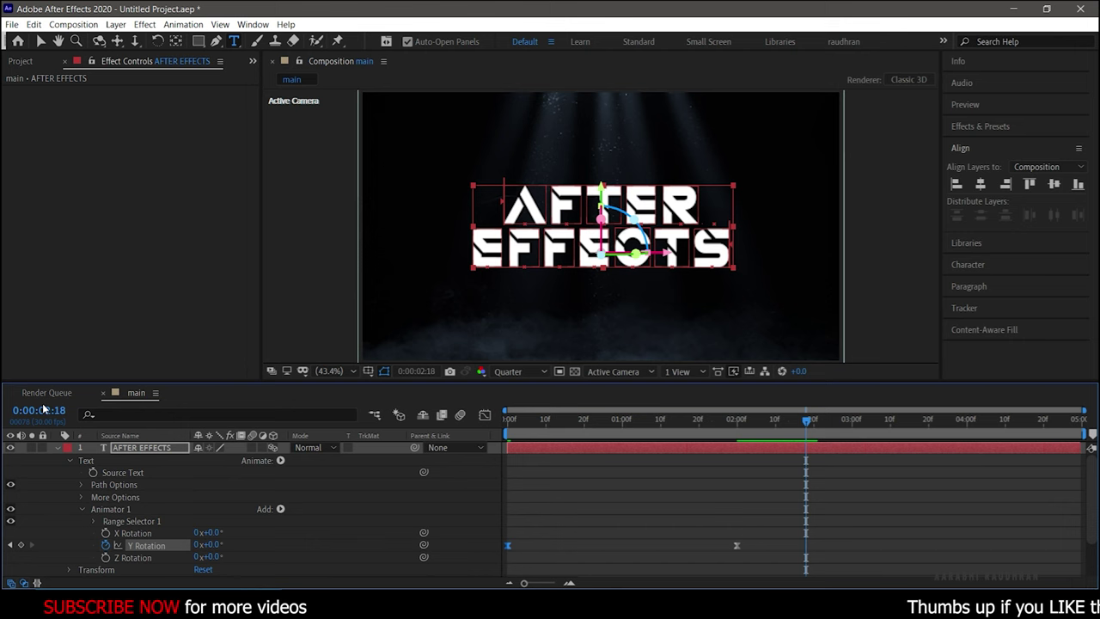
click(58, 447)
right_click(124, 447)
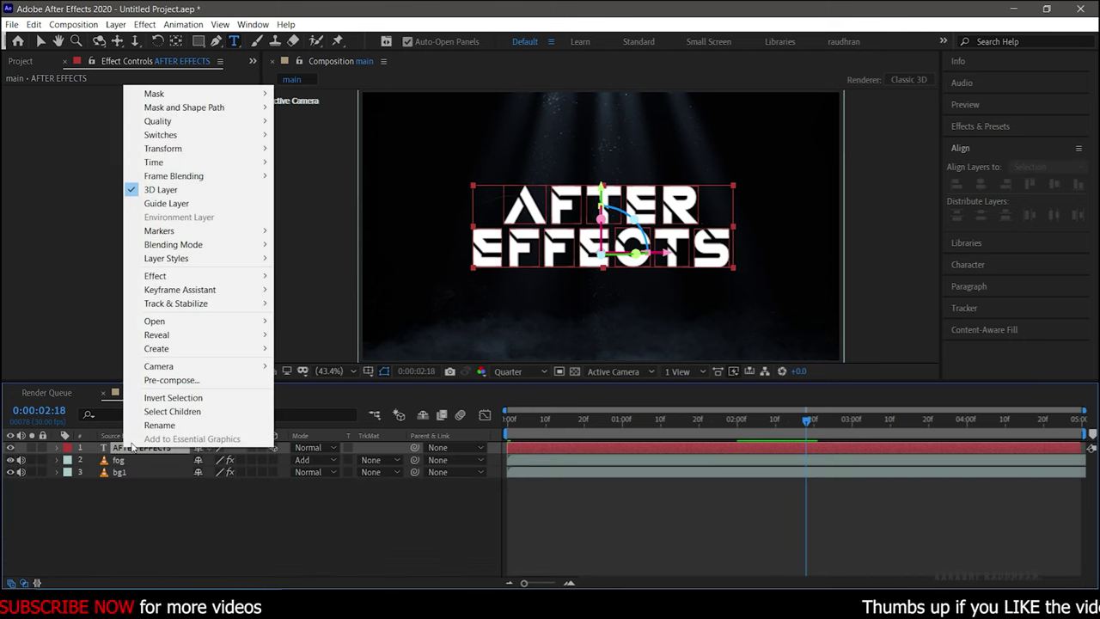
Pre-compose the title layer into a precomp named 'text place holder'.
click(171, 380)
text(text place holder)
key(Return)
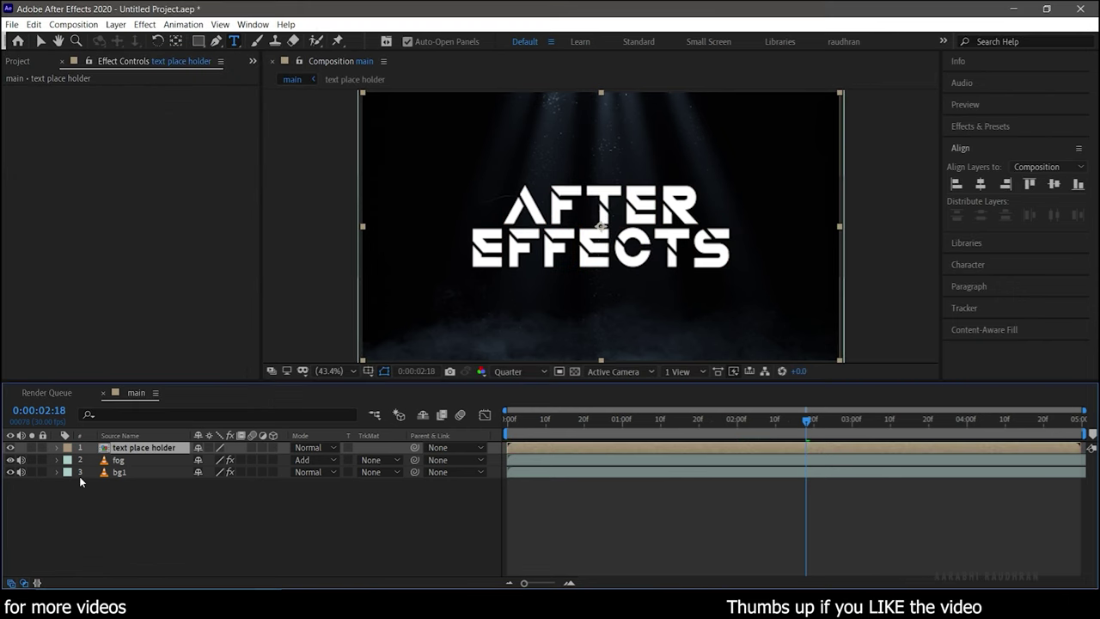
Add reflection map.png above the precomp, scale it down and lower its position.
drag(89, 263, 154, 448)
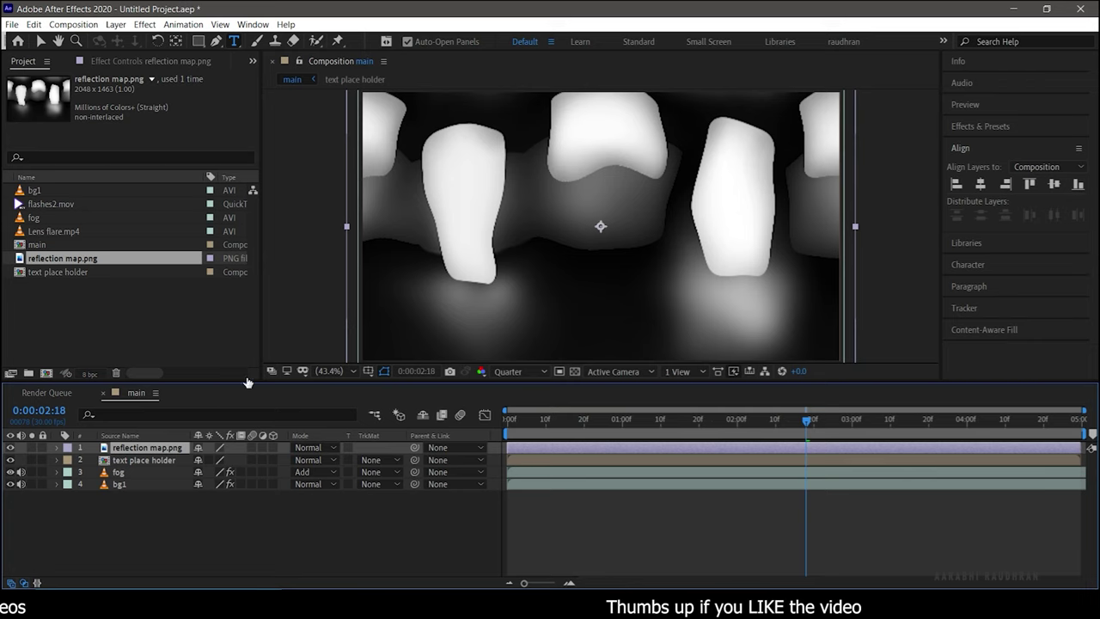
key(s)
drag(238, 462, 335, 458)
key(p)
click(234, 535)
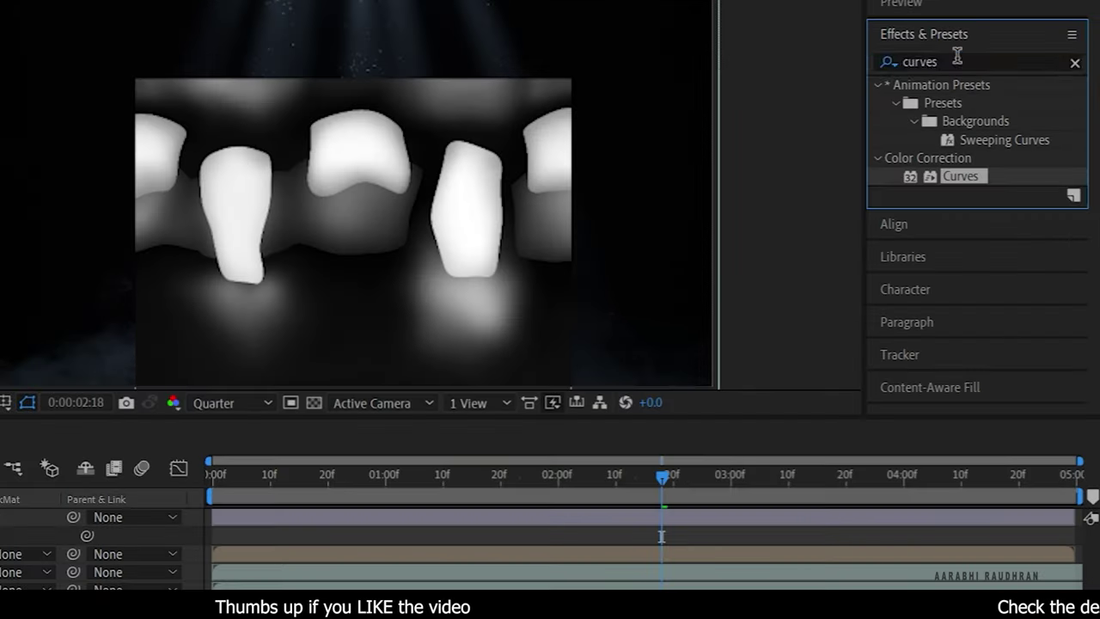
click(957, 58)
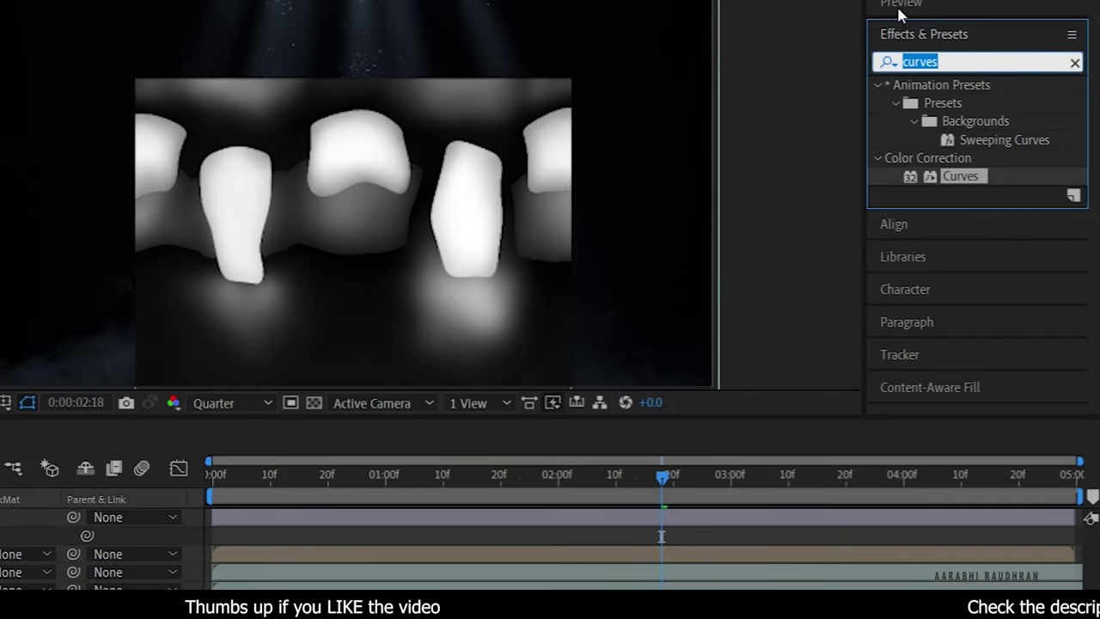
Apply Motion Tile with 1270×1290 output and move the layer below the title precomp.
text(motio)
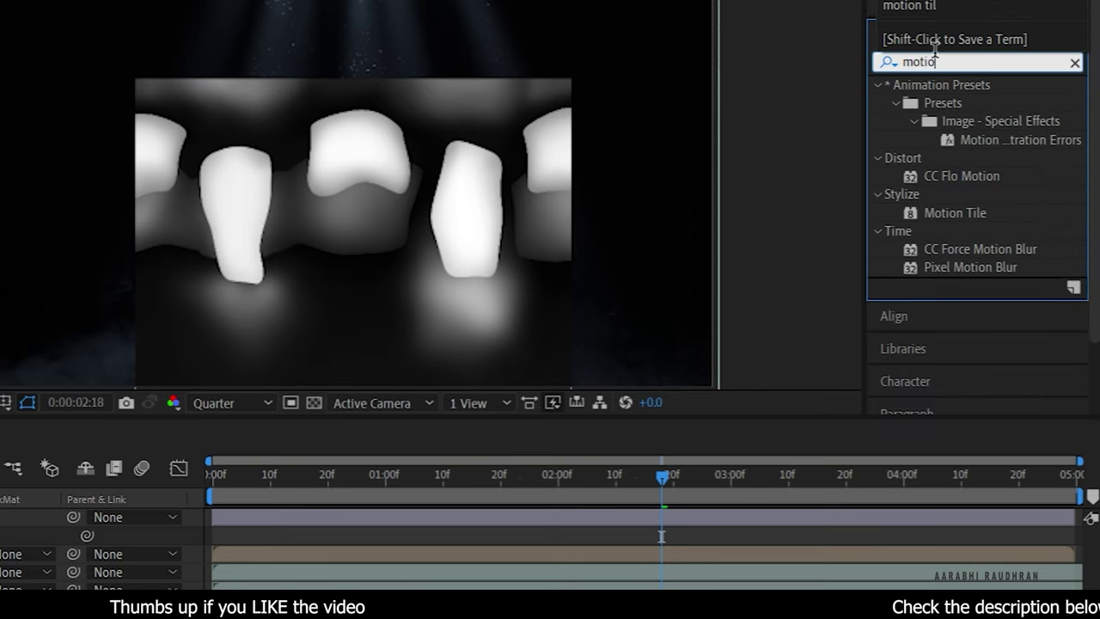
drag(955, 212, 481, 359)
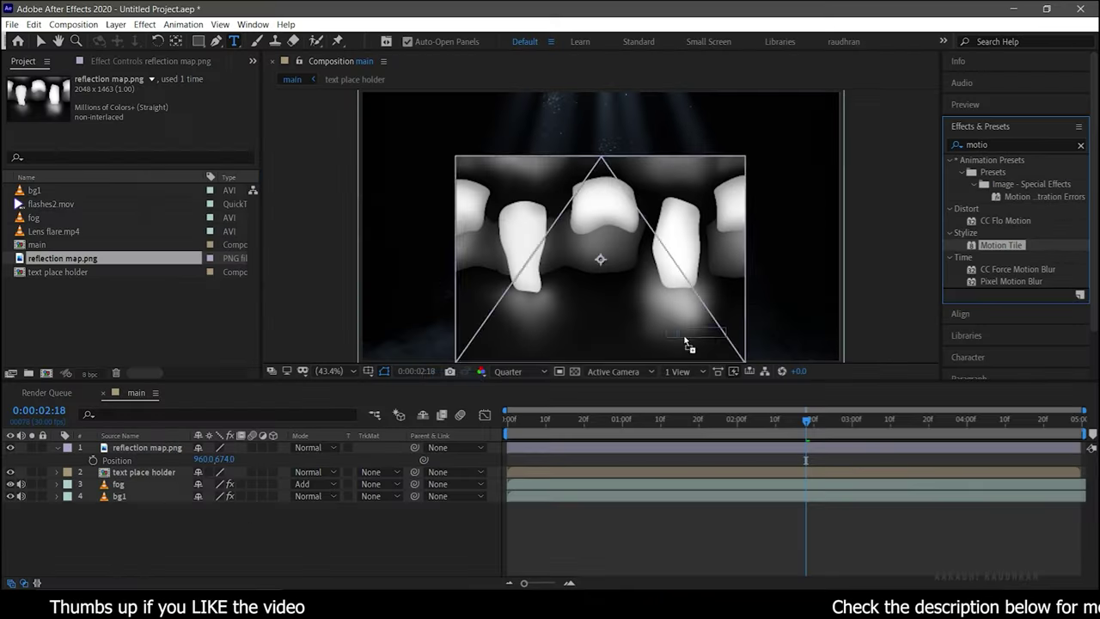
drag(688, 344, 688, 343)
click(155, 446)
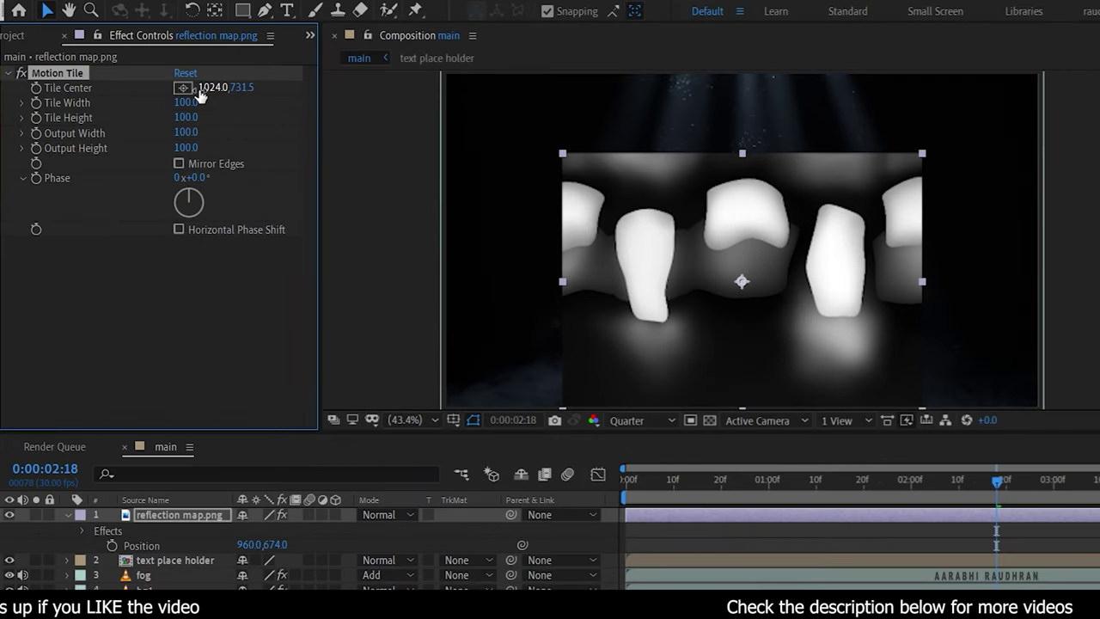
drag(189, 131, 302, 140)
drag(179, 152, 272, 148)
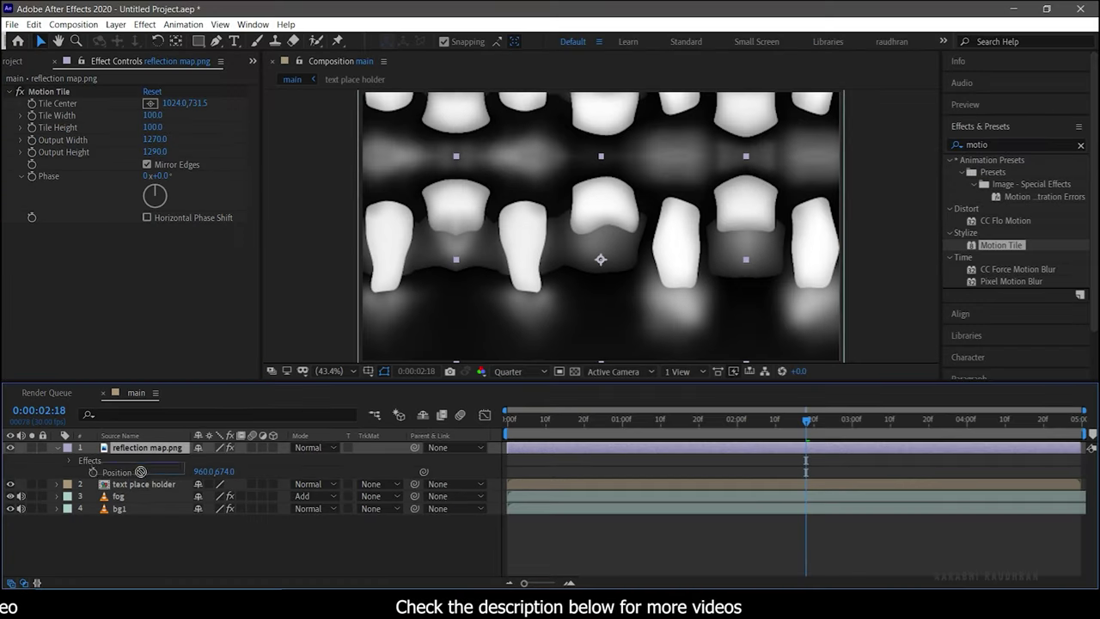
drag(178, 514, 165, 574)
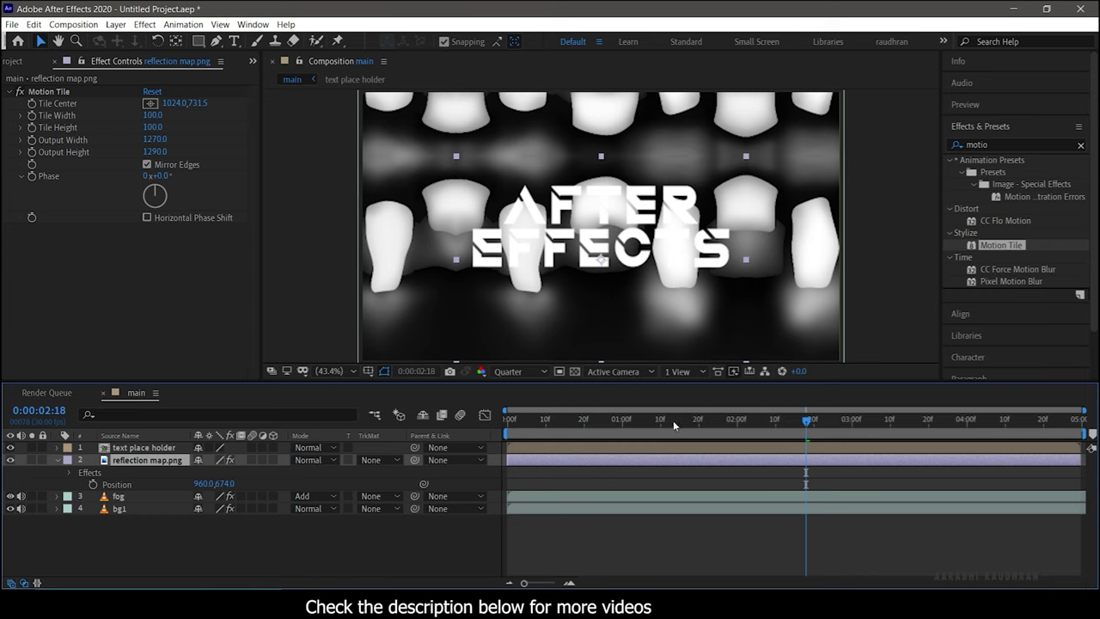
Animate Motion Tile's Tile Center sliding sideways from 1024 to 3566 across the comp.
key(Home)
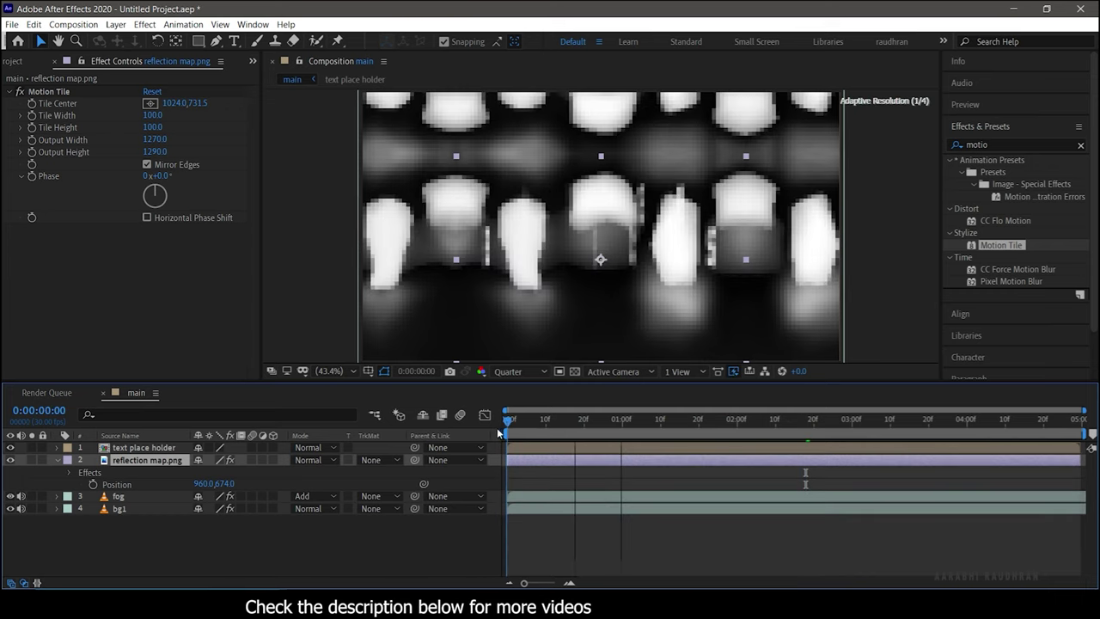
click(30, 107)
key(End)
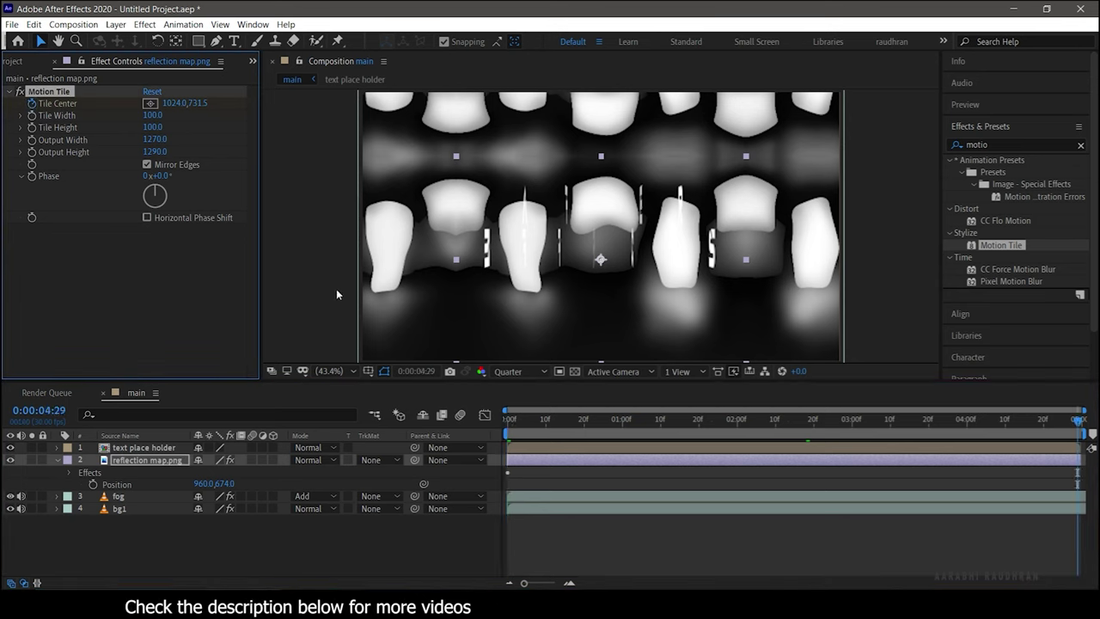
drag(169, 102, 1074, 169)
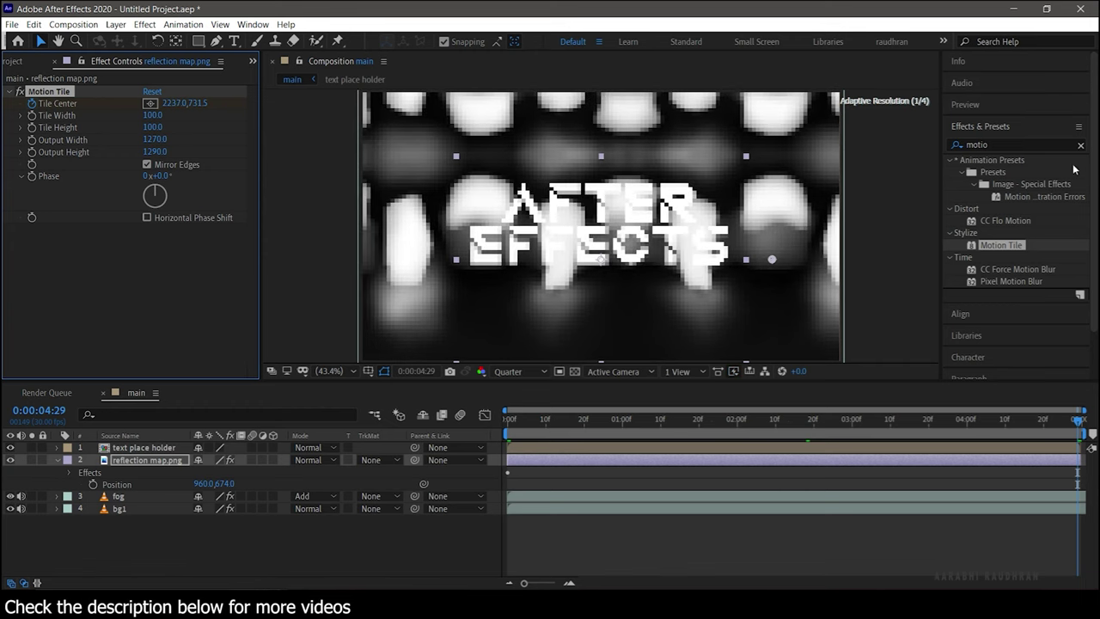
drag(176, 106, 440, 108)
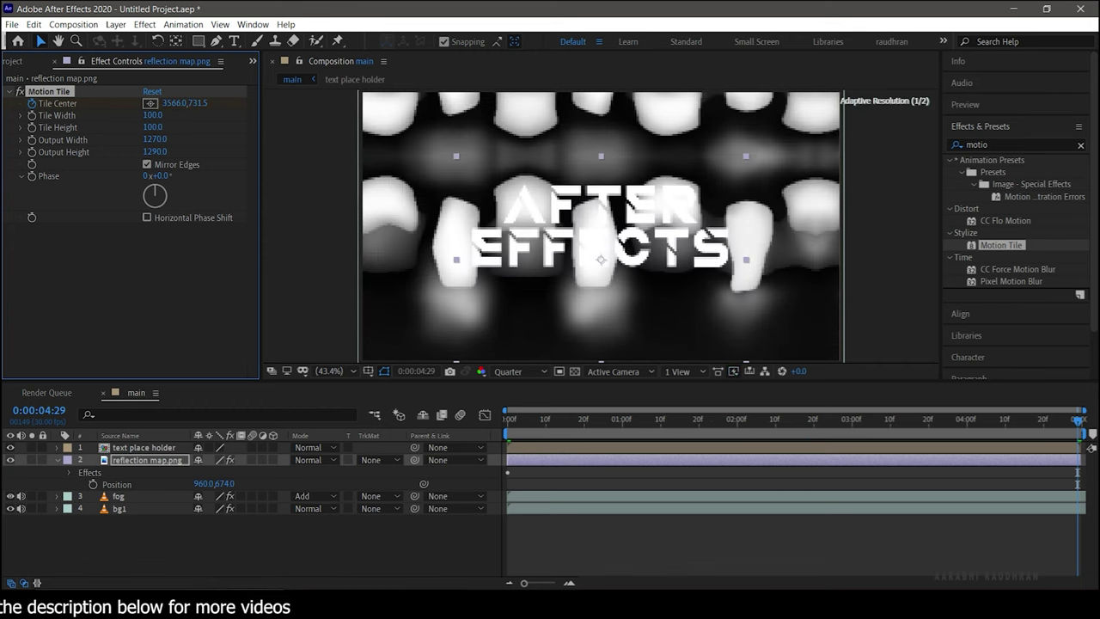
click(155, 461)
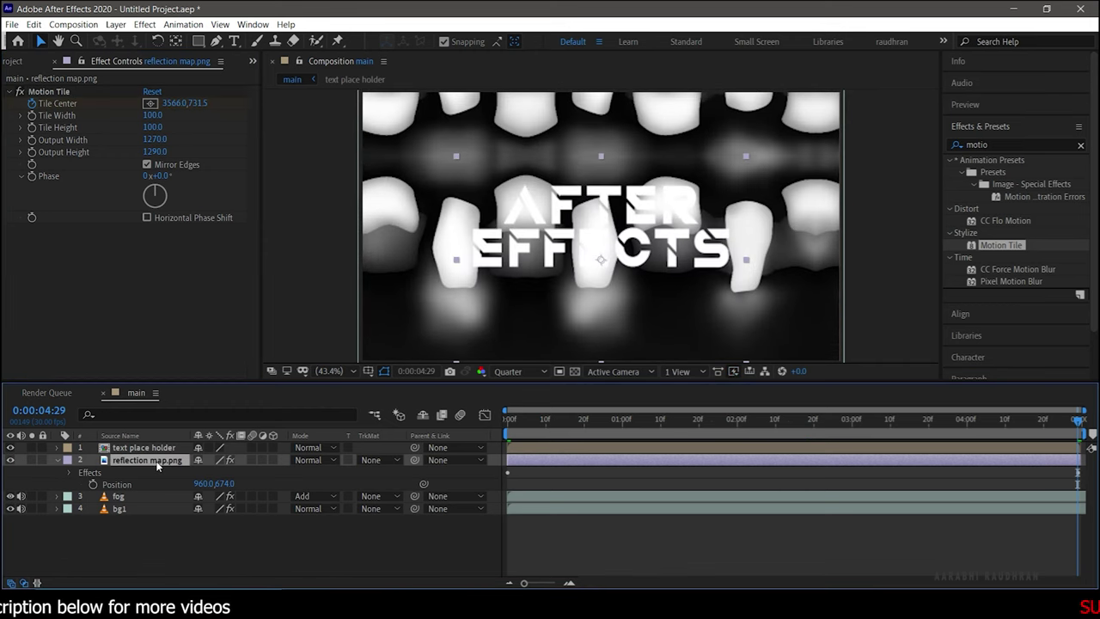
Pre-compose the reflection map with all attributes and matte it to the title's alpha.
right_click(157, 466)
click(204, 393)
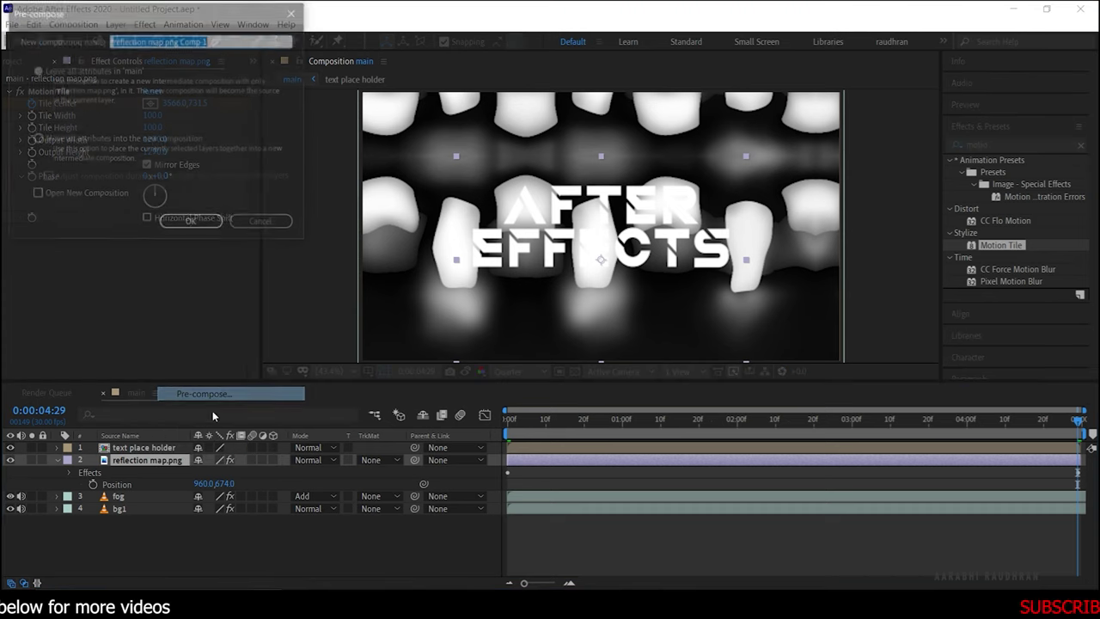
click(61, 143)
click(187, 224)
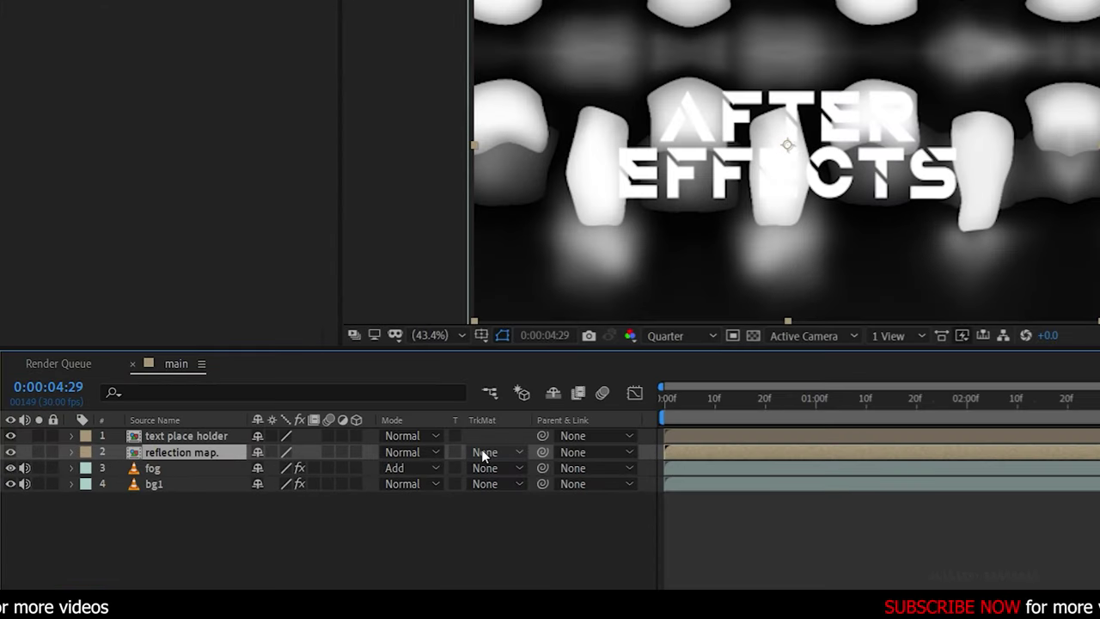
click(369, 458)
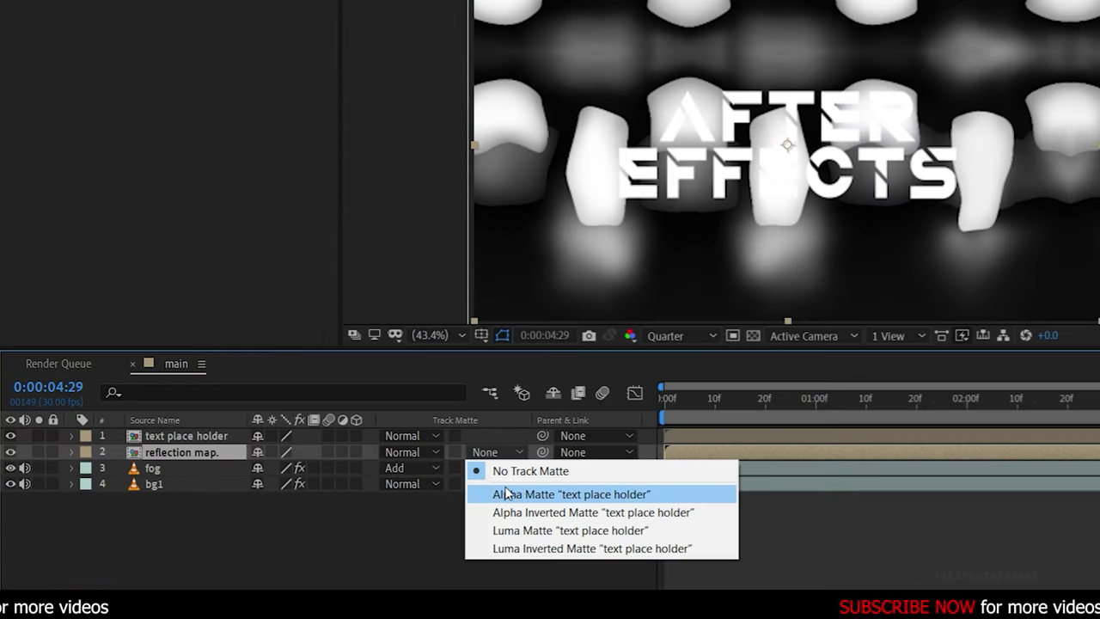
click(507, 495)
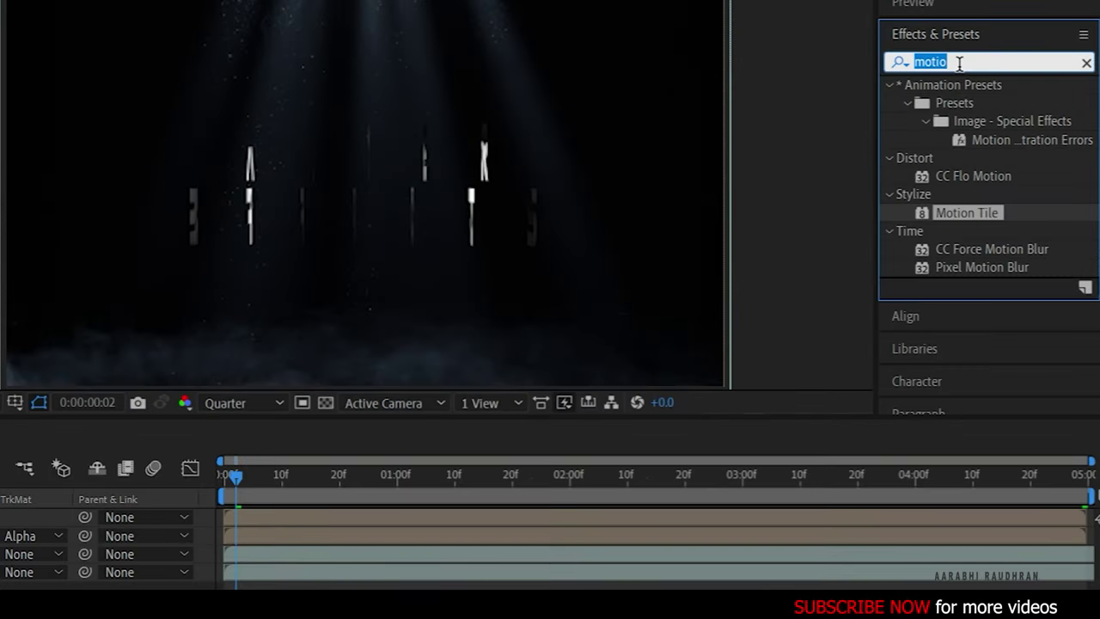
Apply CC Glass bumped by text place holder, with Softness 50 and Height -50.
text(glass)
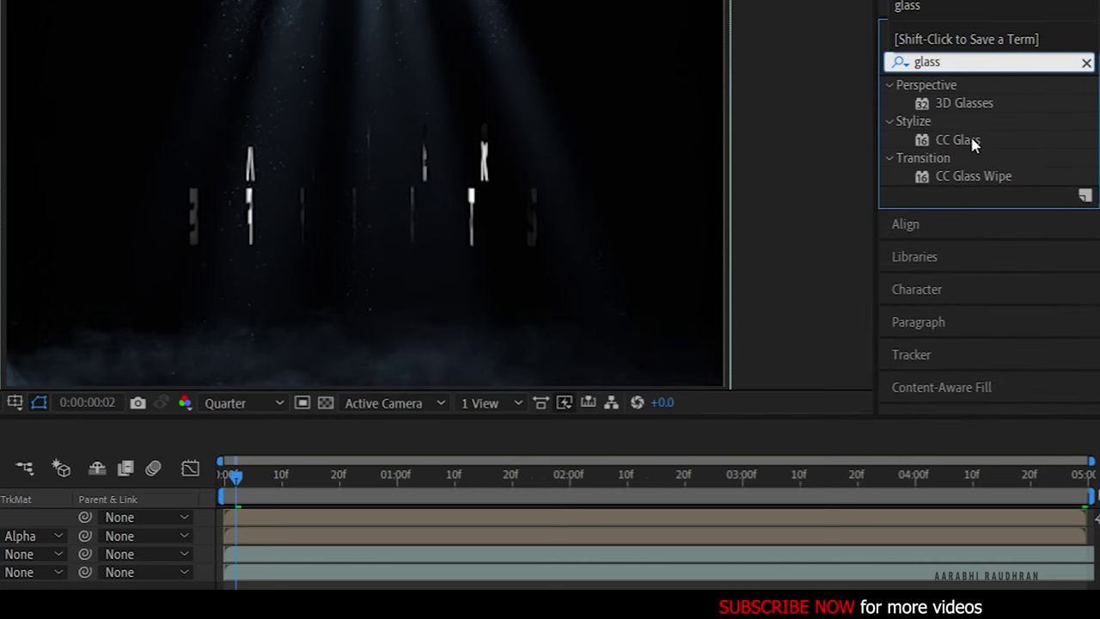
drag(974, 143, 150, 151)
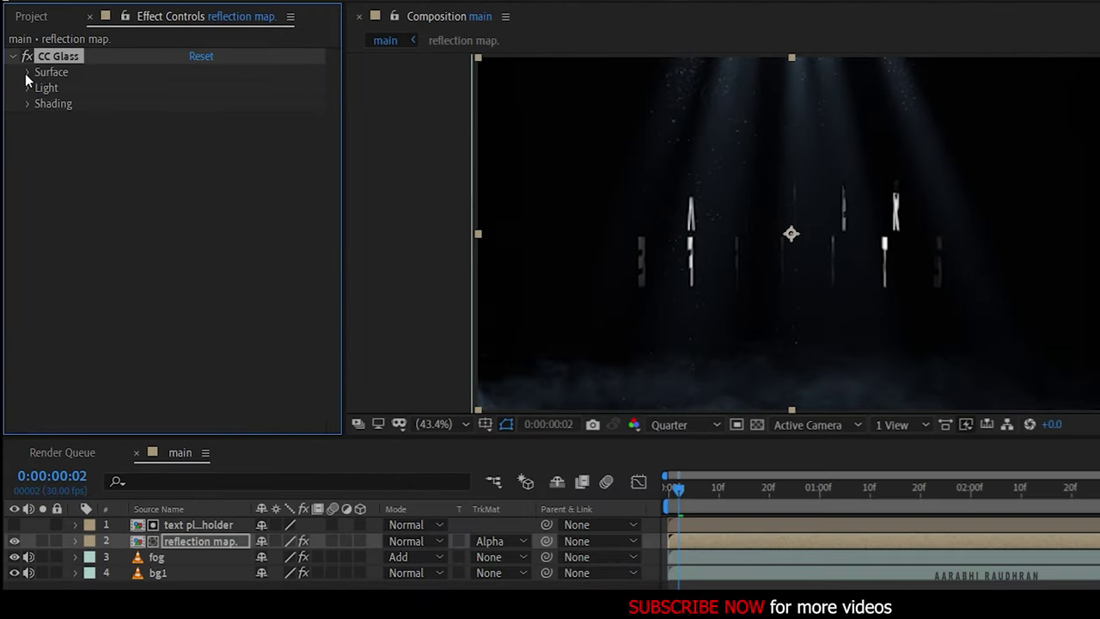
click(27, 72)
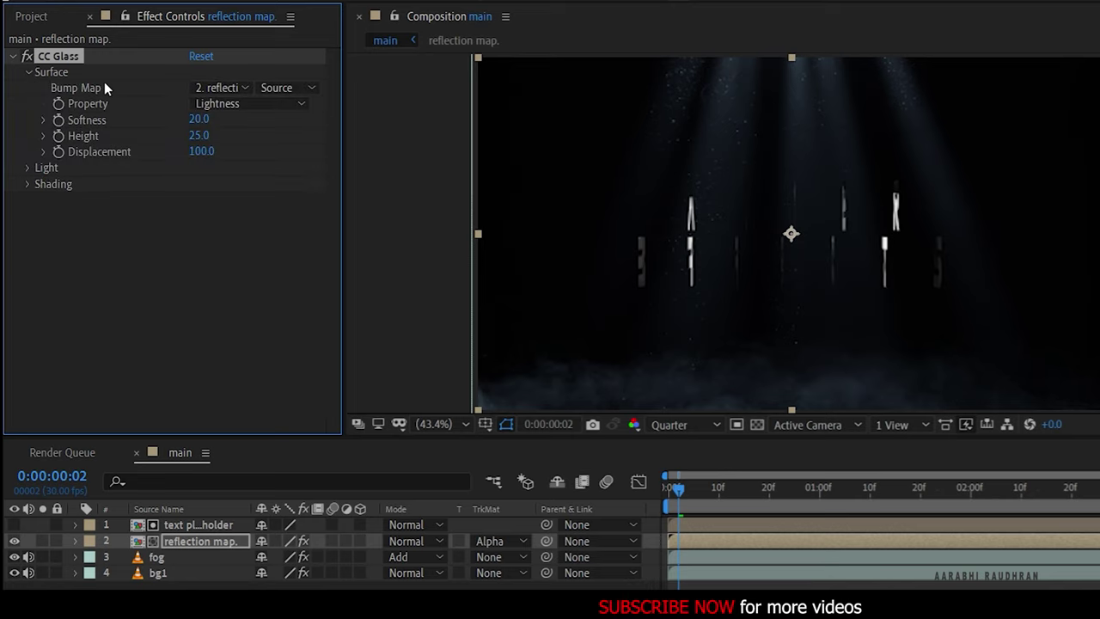
click(232, 92)
click(232, 127)
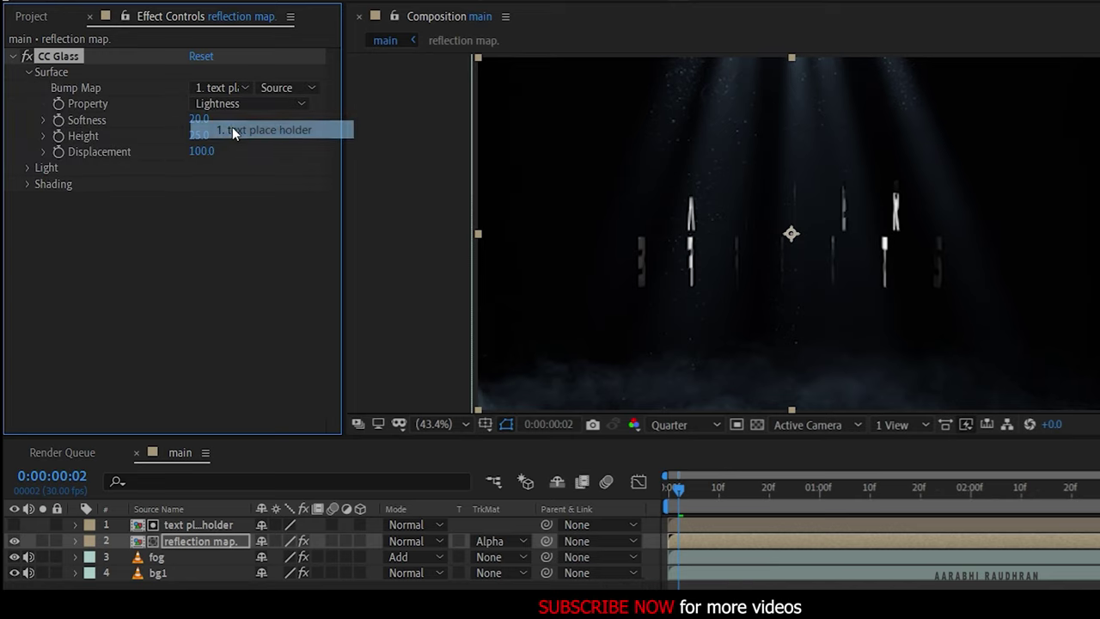
drag(199, 119, 206, 120)
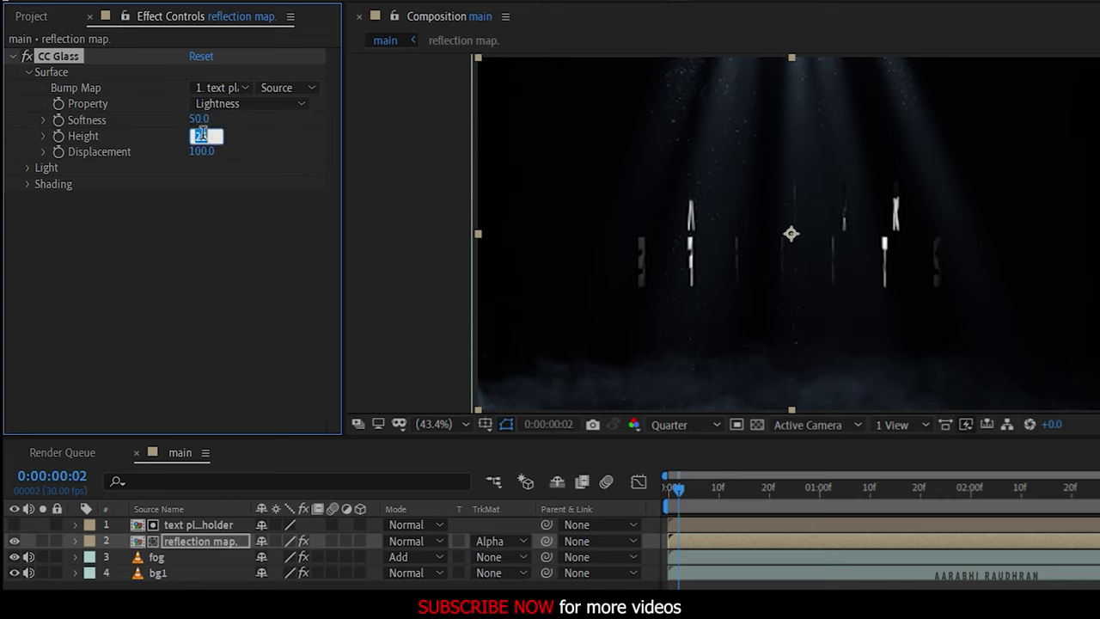
text(-5)
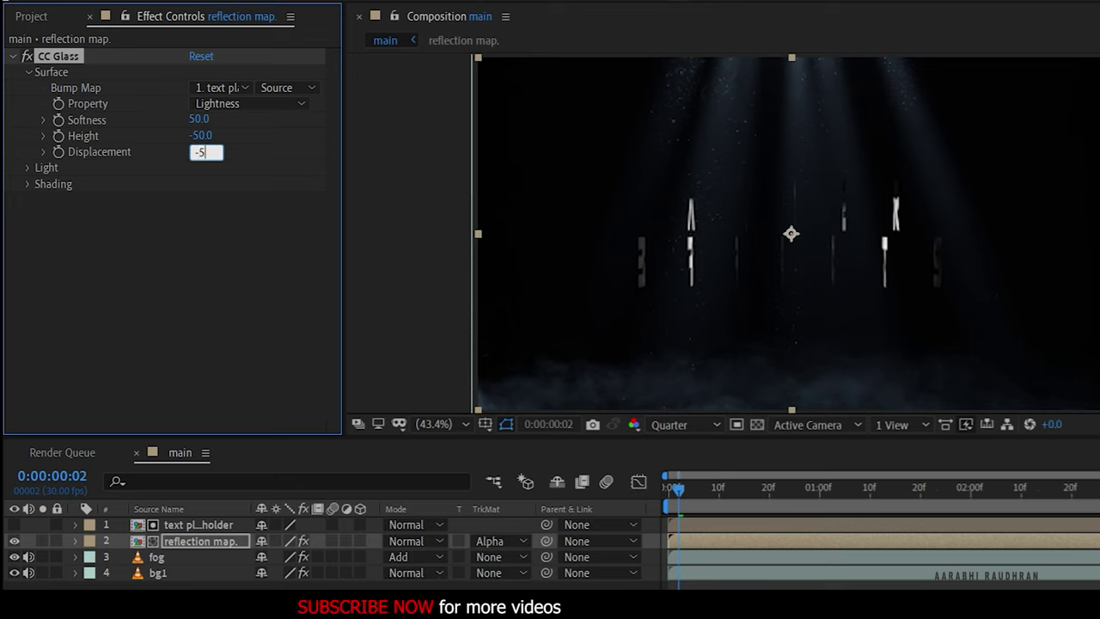
Switch CC Glass to a Point Light placed at the top centre of the frame.
click(26, 168)
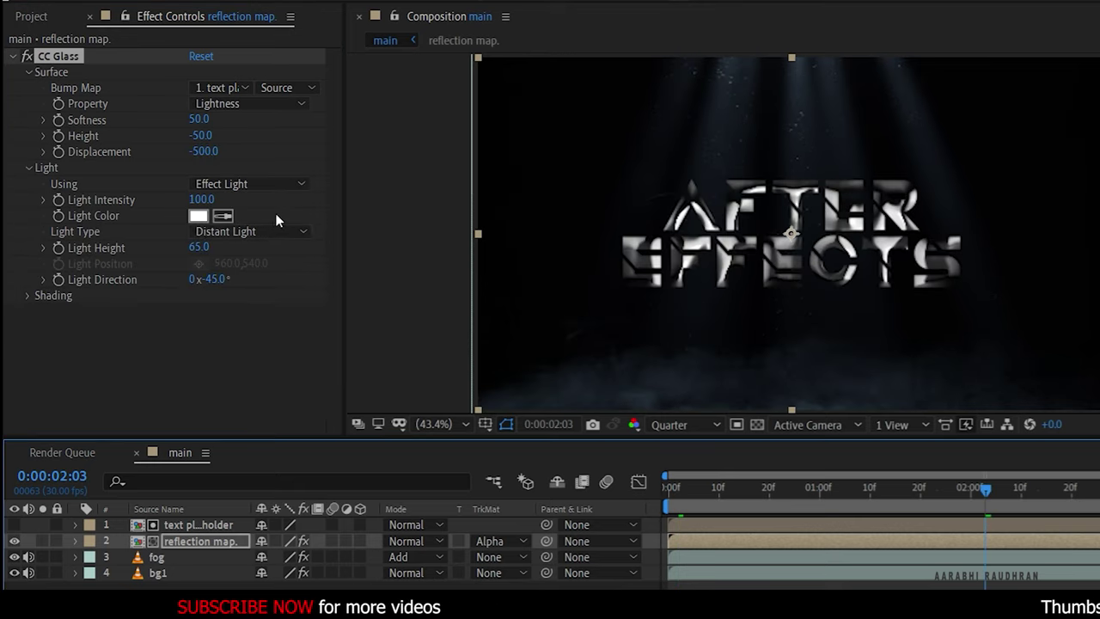
click(213, 233)
click(221, 266)
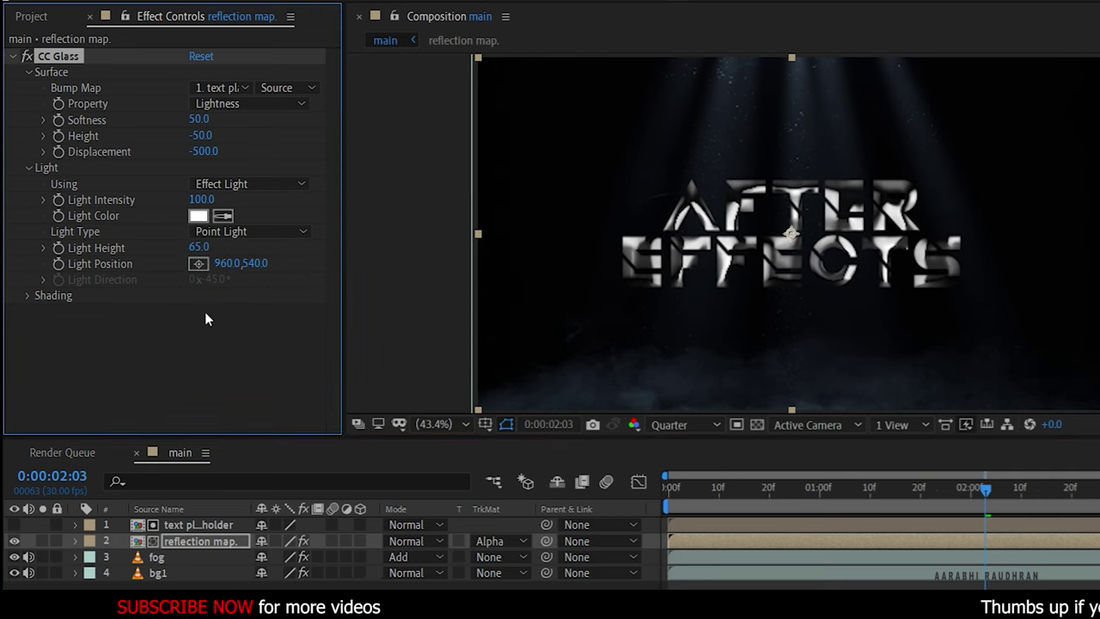
click(197, 263)
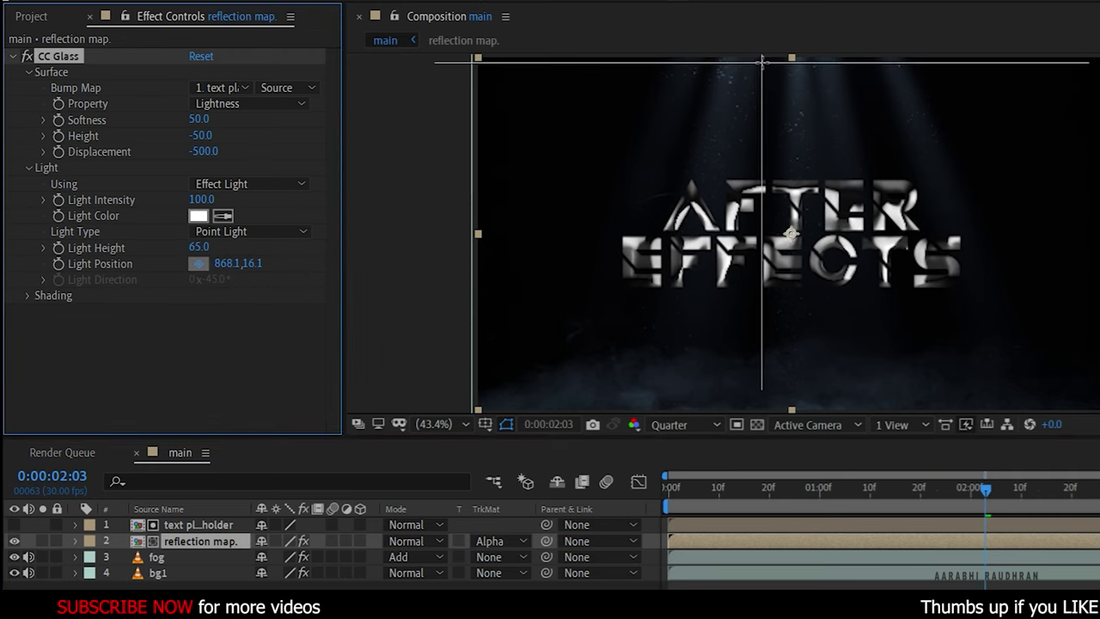
click(795, 67)
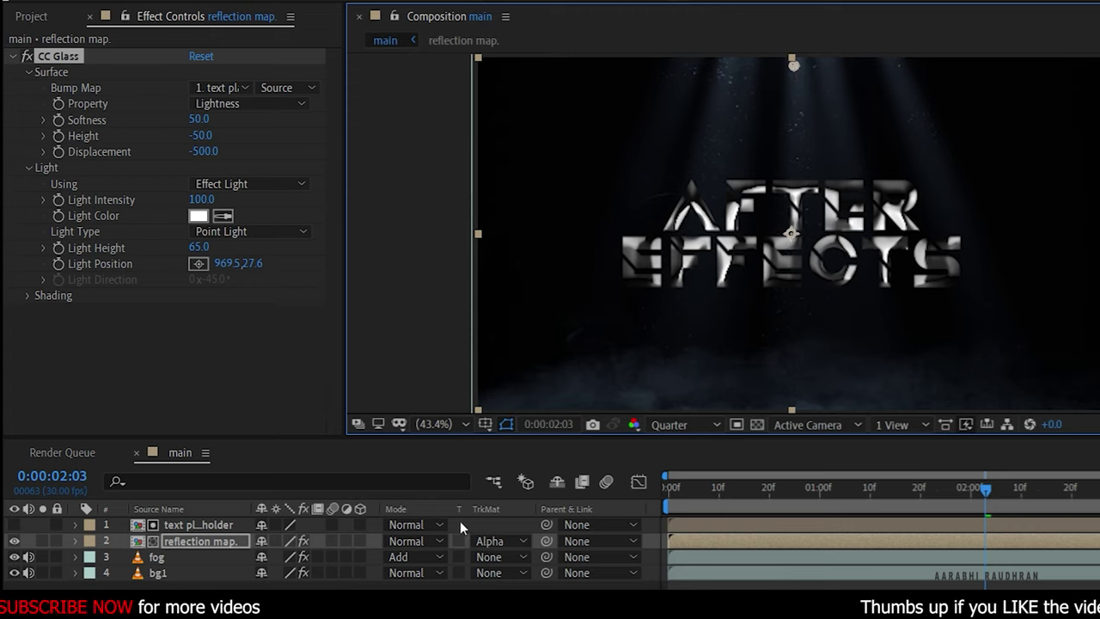
click(973, 59)
text(blob)
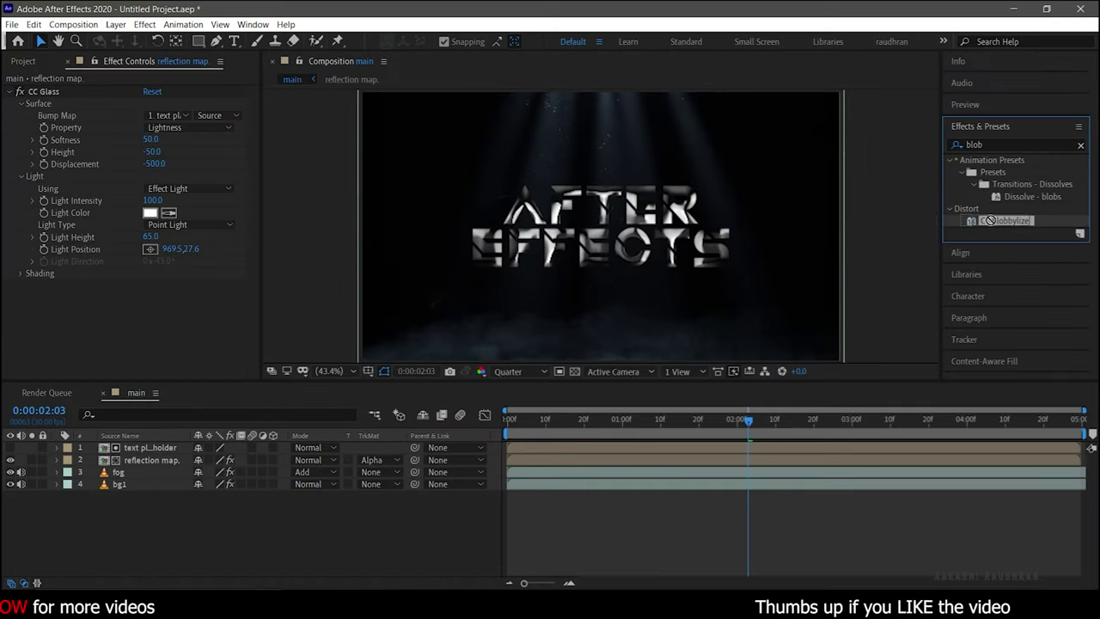
Apply CC Blobbylize using text place holder as blob layer, Softness 10, Cut Away 5.
drag(979, 177, 212, 327)
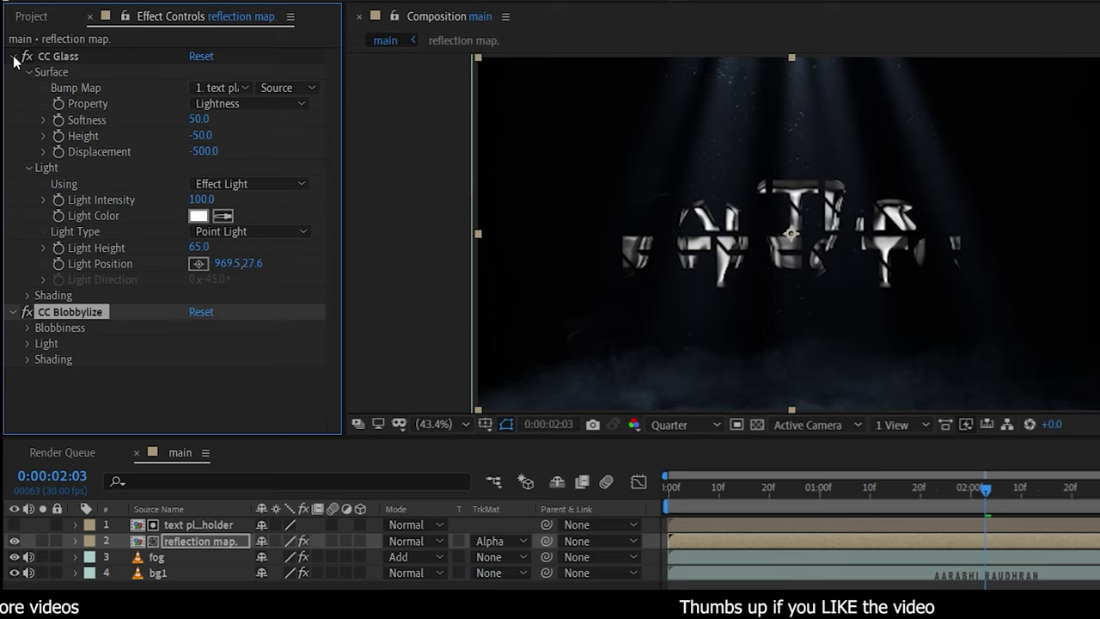
click(13, 57)
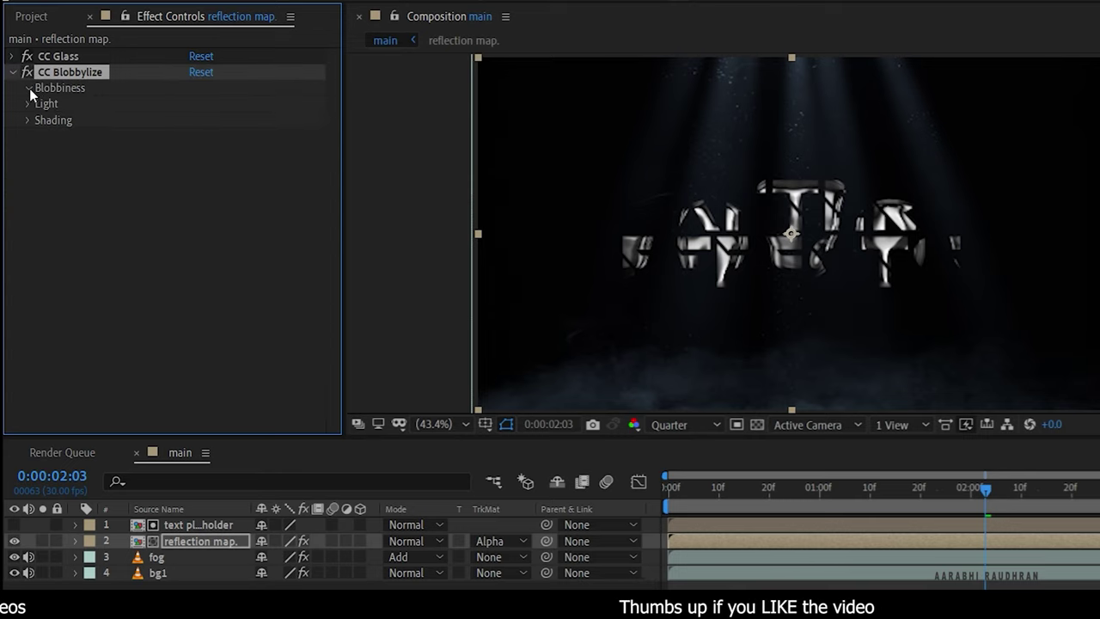
click(28, 88)
click(219, 104)
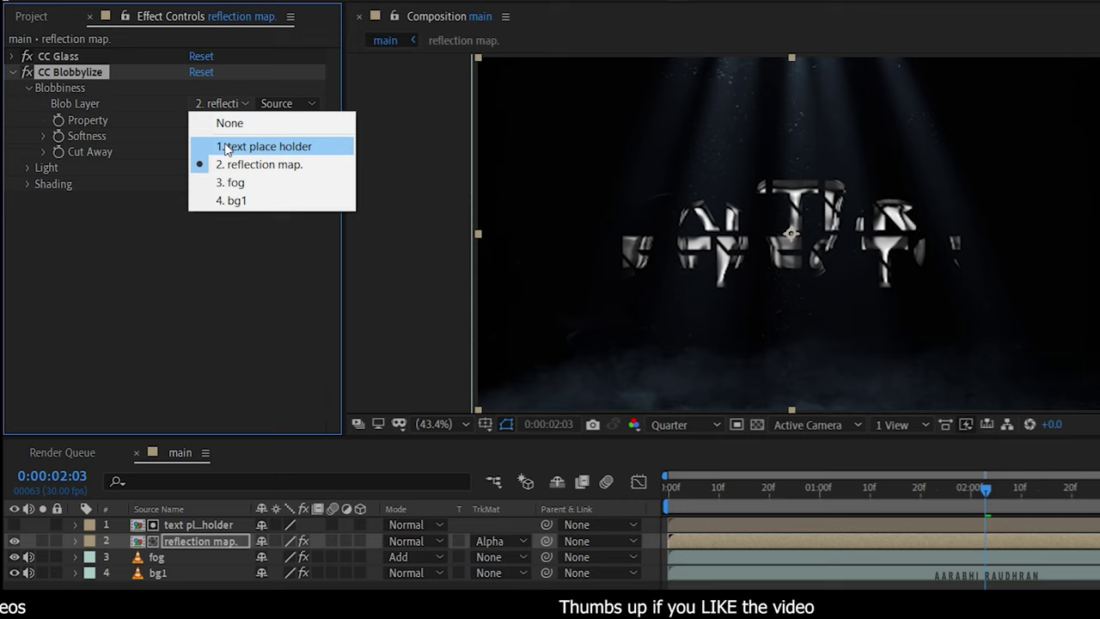
click(225, 146)
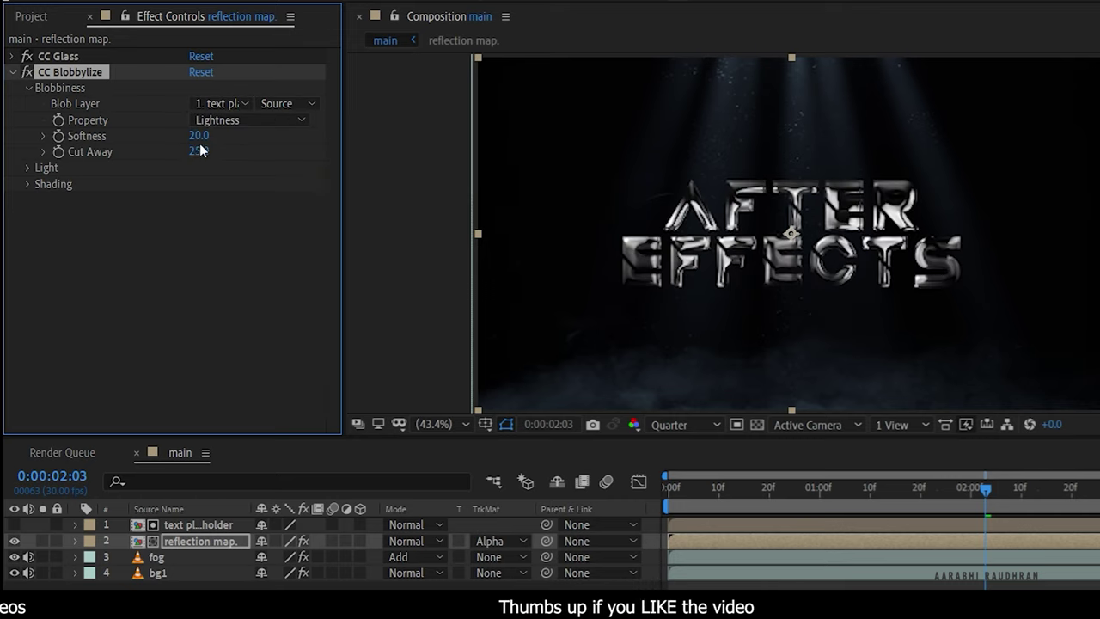
text(10)
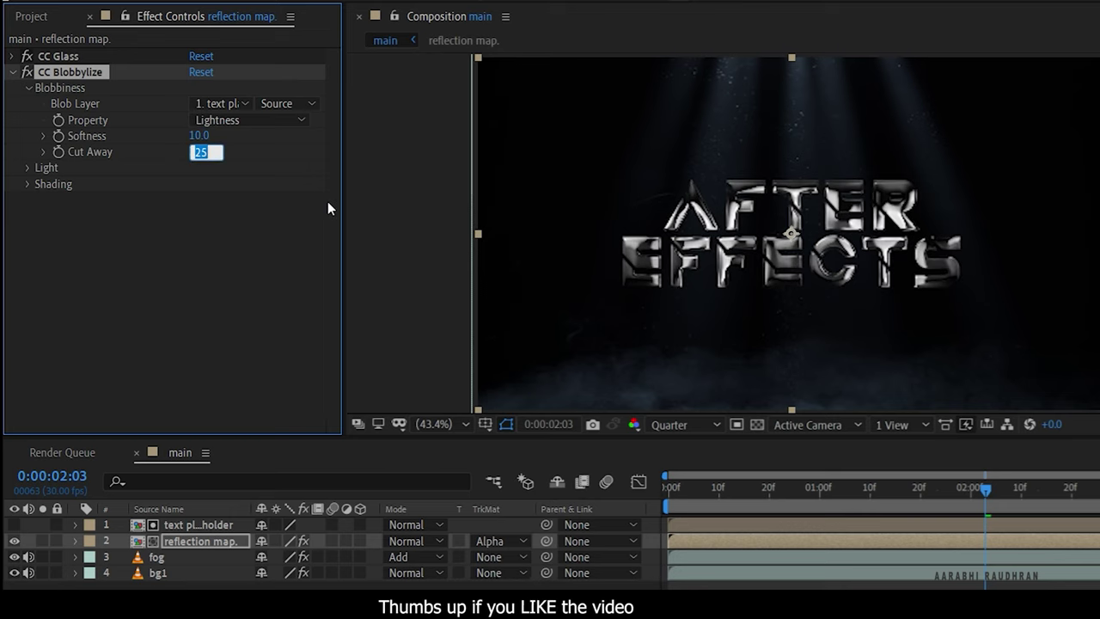
text(5)
key(Return)
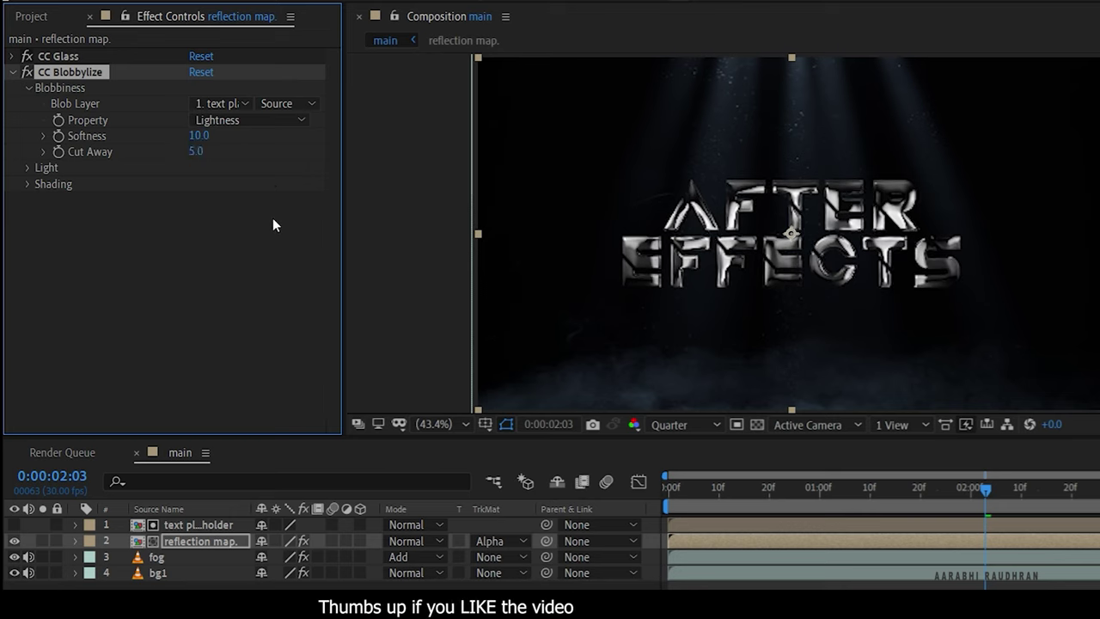
click(252, 278)
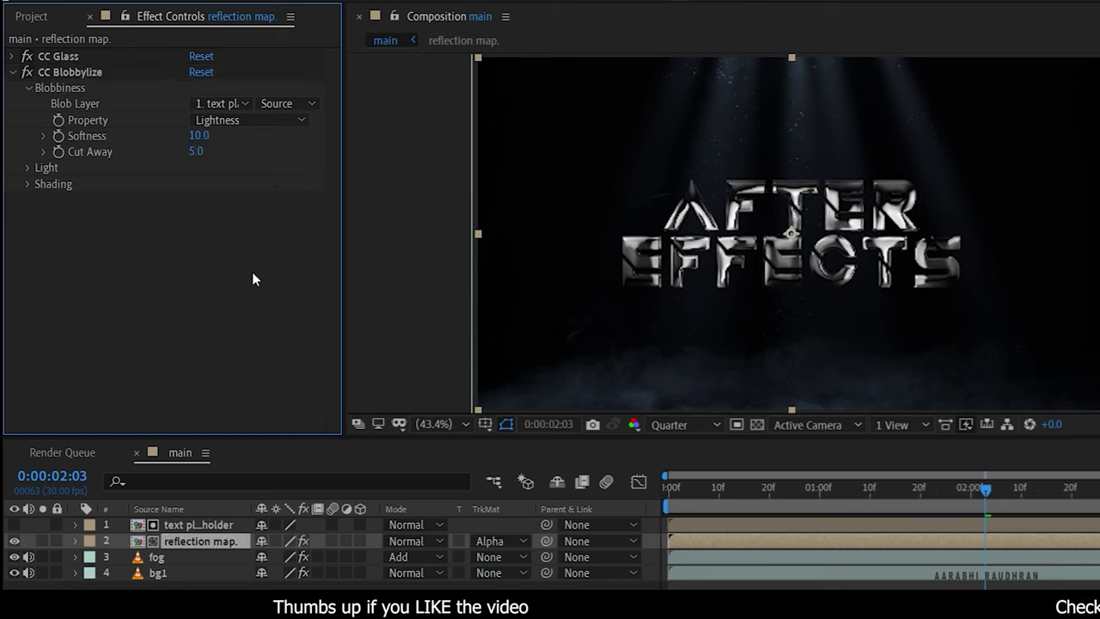
Set CC Blobbylize's light to a Point Light positioned near the top of the frame.
click(28, 168)
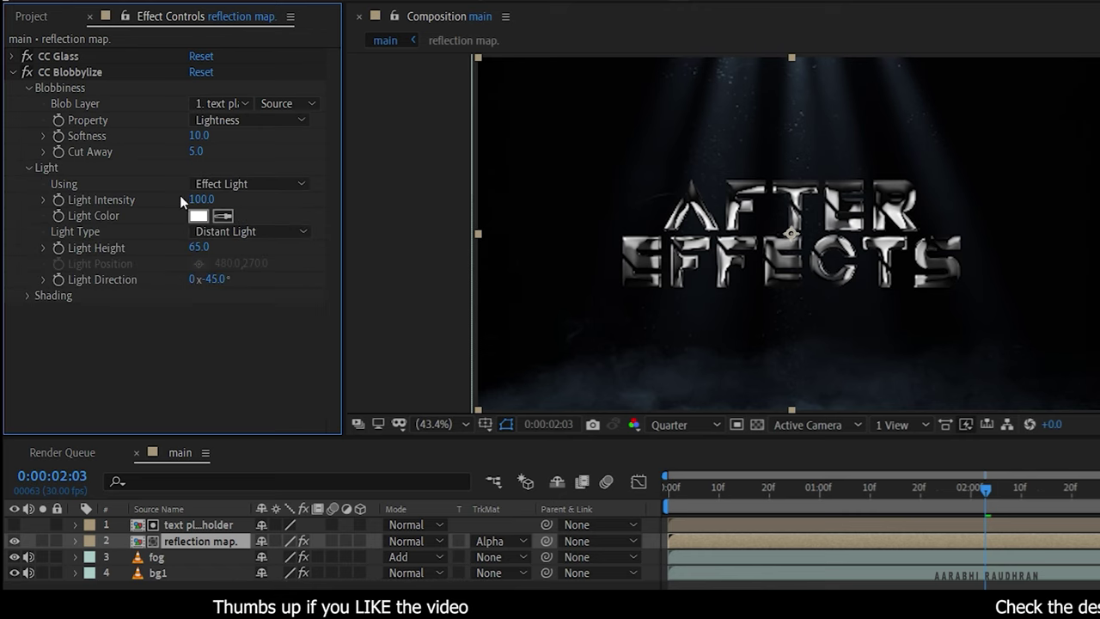
click(238, 231)
click(241, 267)
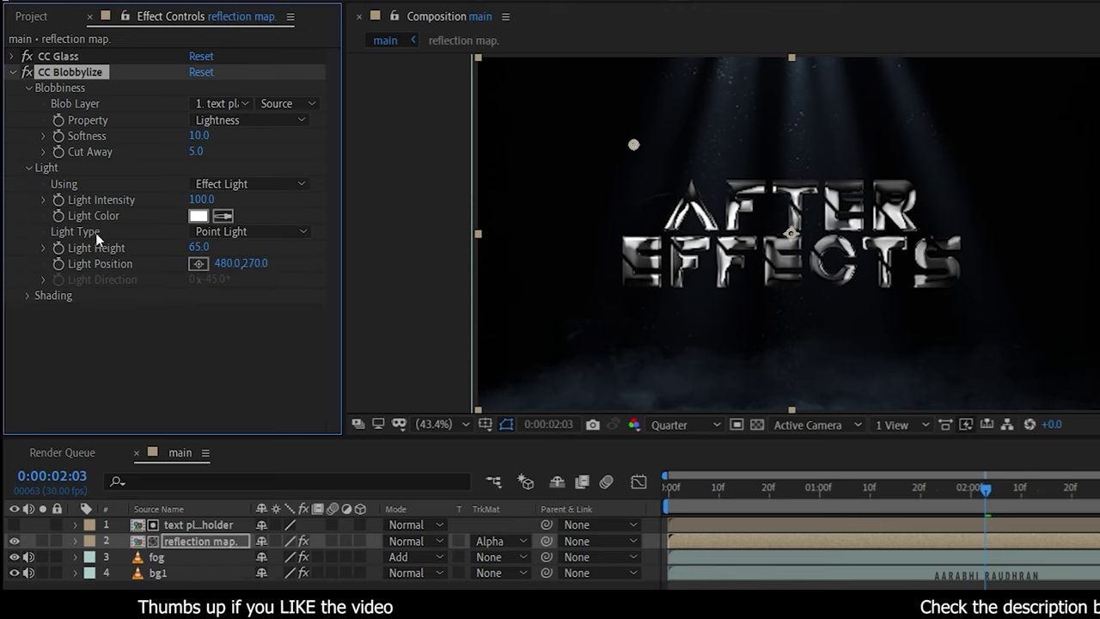
click(197, 264)
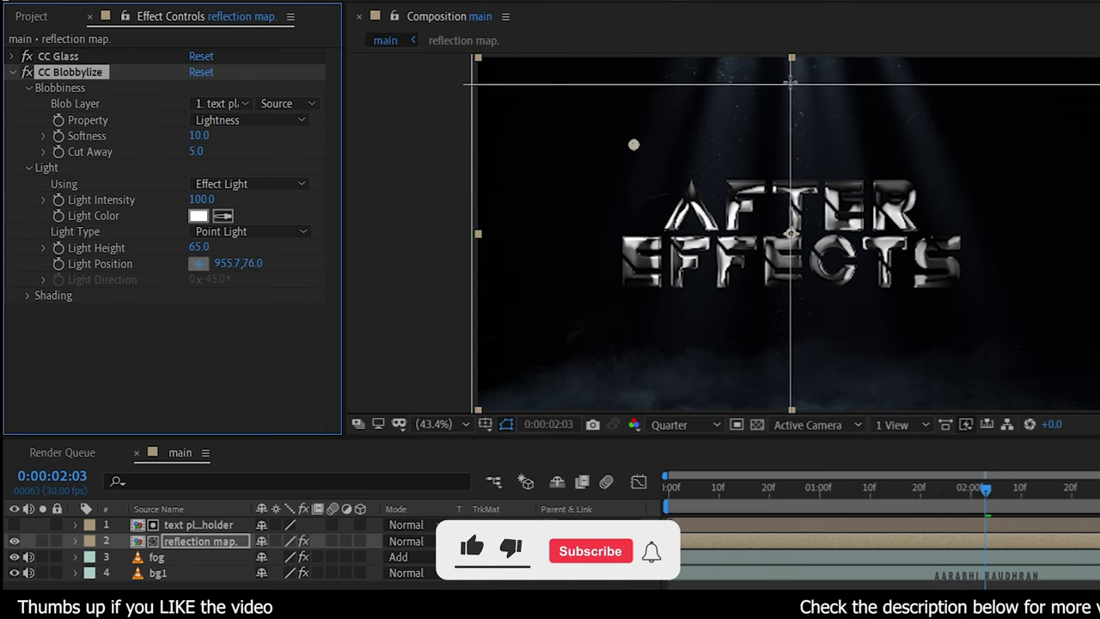
click(791, 80)
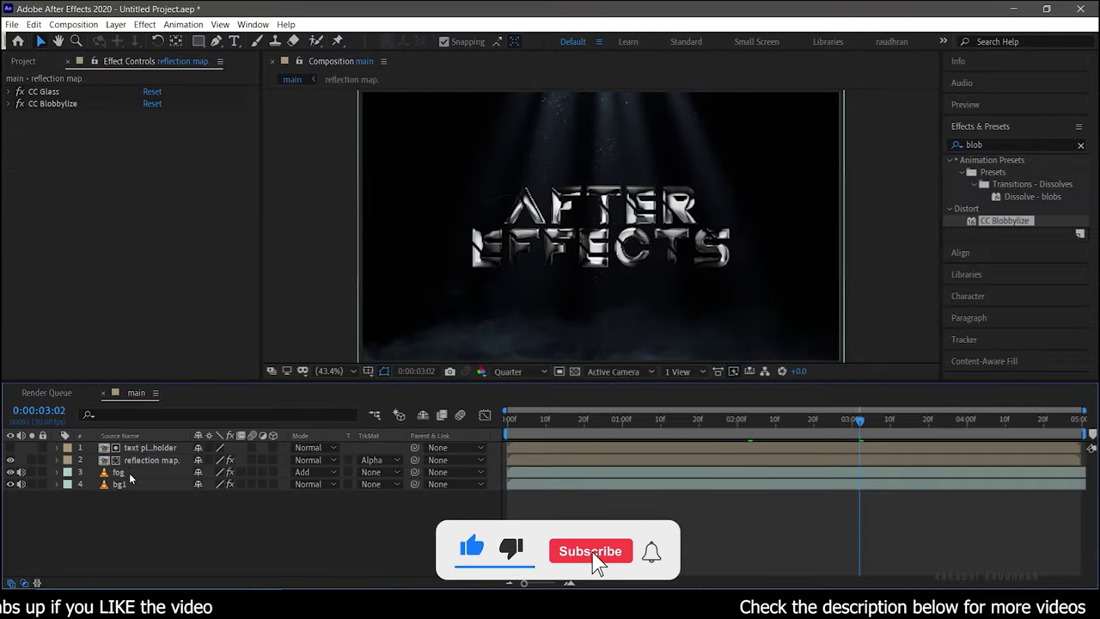
click(129, 475)
click(73, 152)
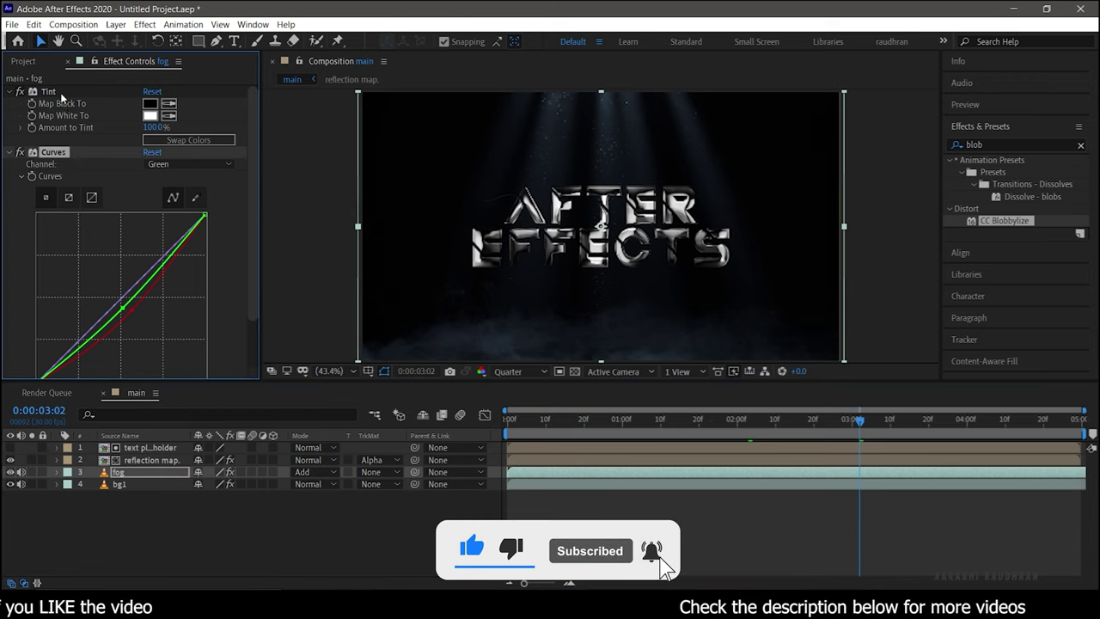
Paste the fog's Tint and Curves effects onto the reflection map layer.
ctrl+click(61, 93)
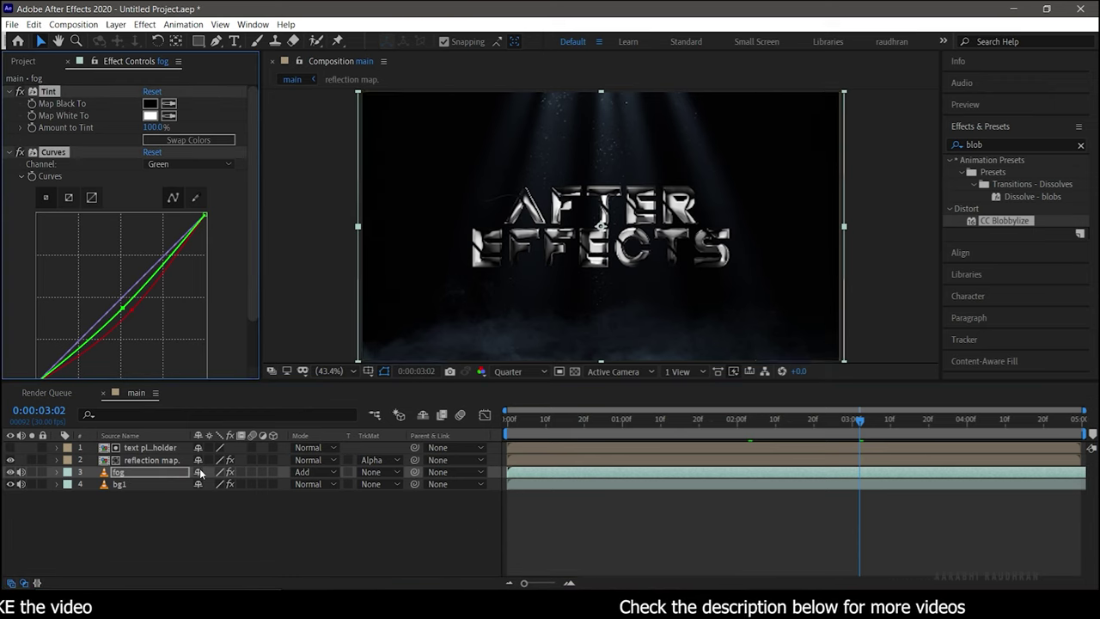
click(155, 460)
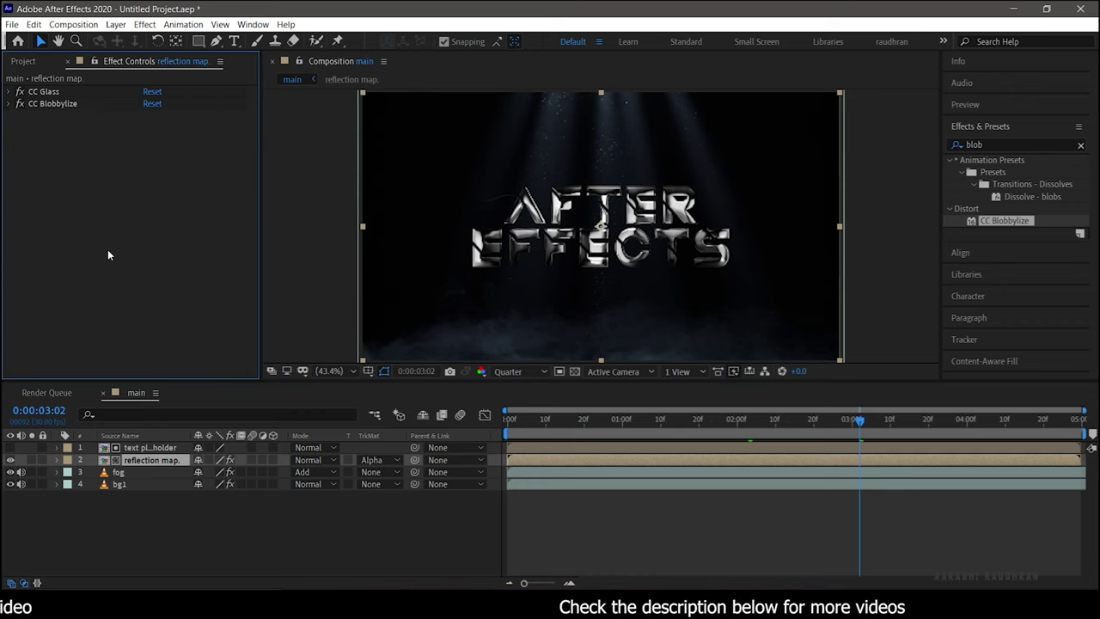
key(ctrl+v)
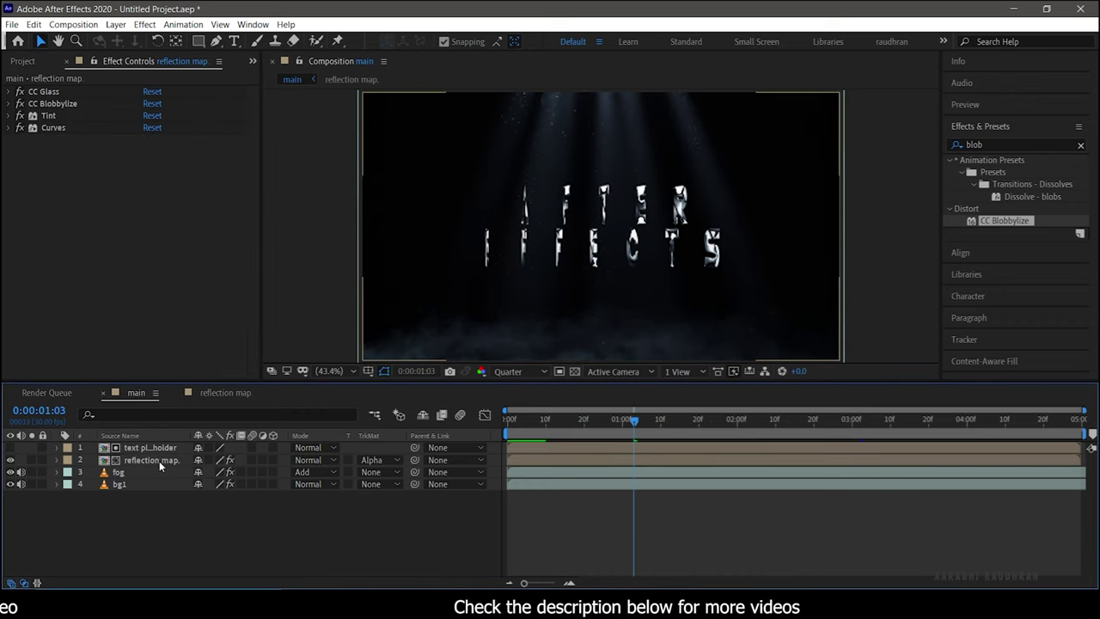
Pre-compose the title and reflection map as 'complete text' in Add mode, then add flashes2.mov.
click(159, 461)
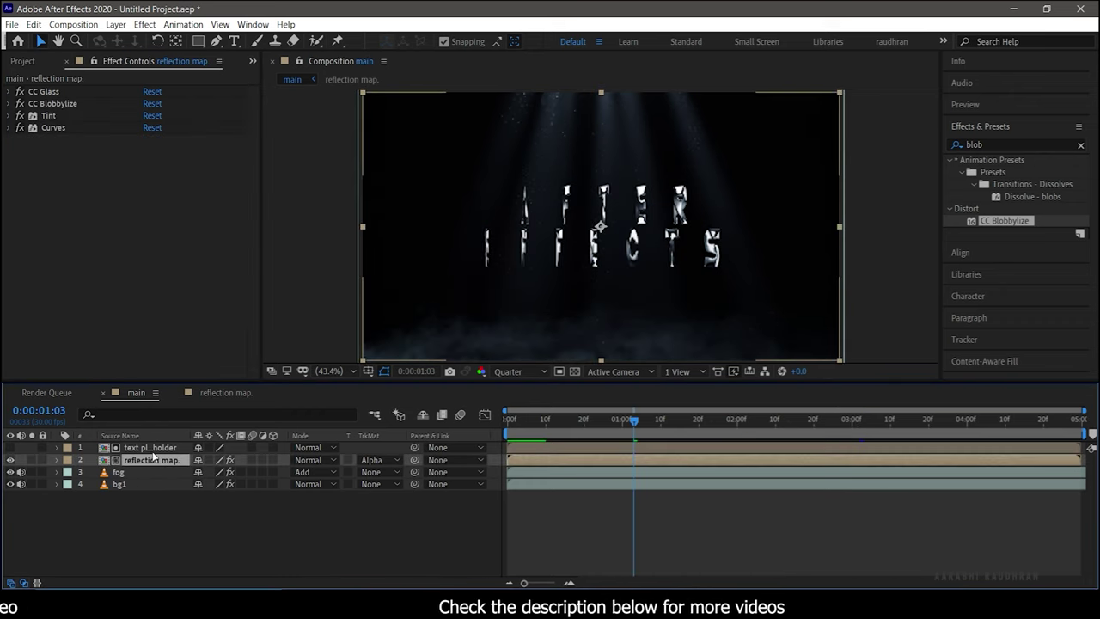
ctrl+click(151, 449)
right_click(151, 449)
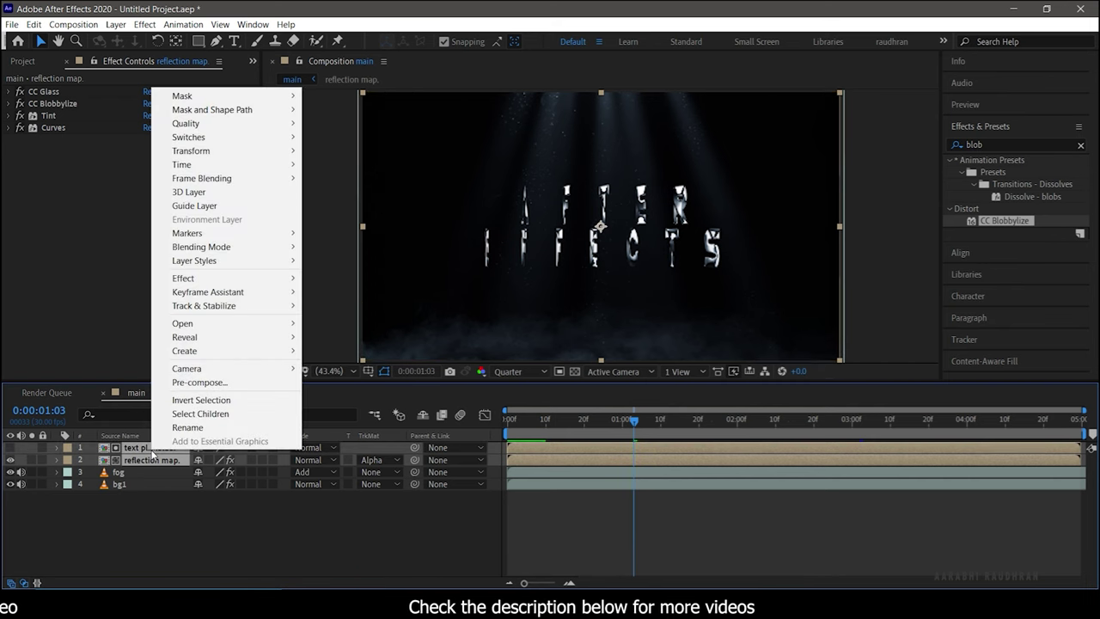
click(241, 382)
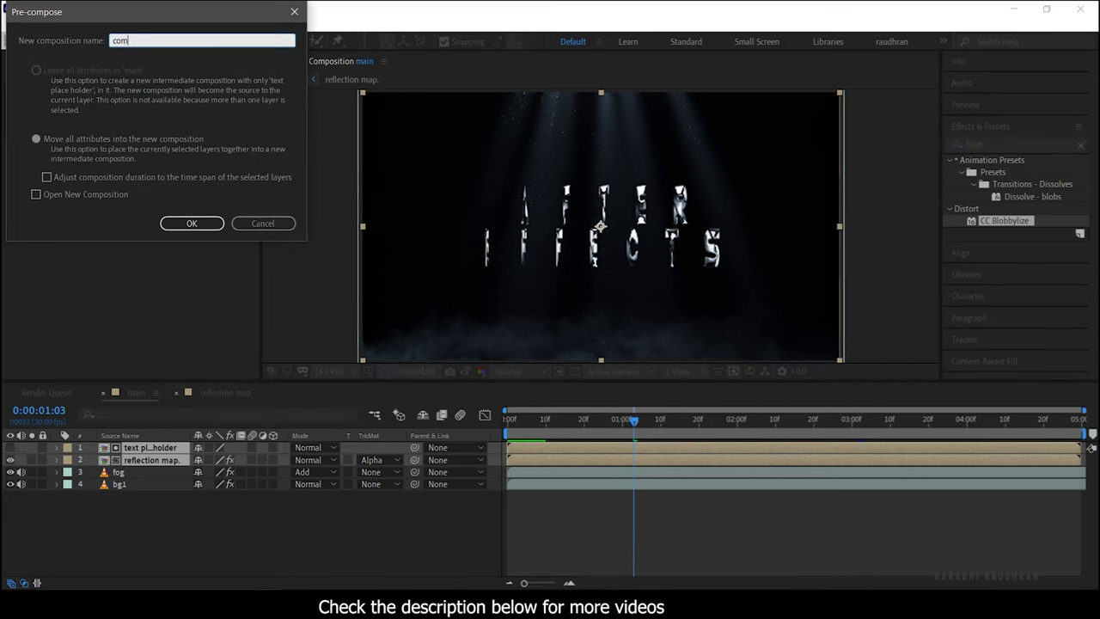
text(complete text)
key(Return)
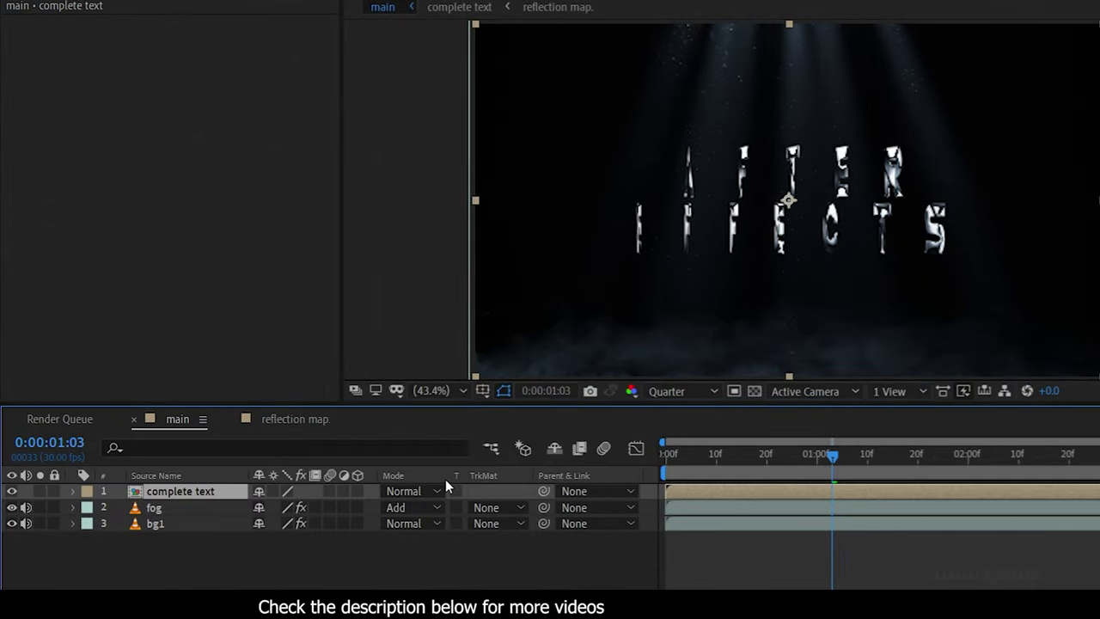
click(325, 447)
click(456, 179)
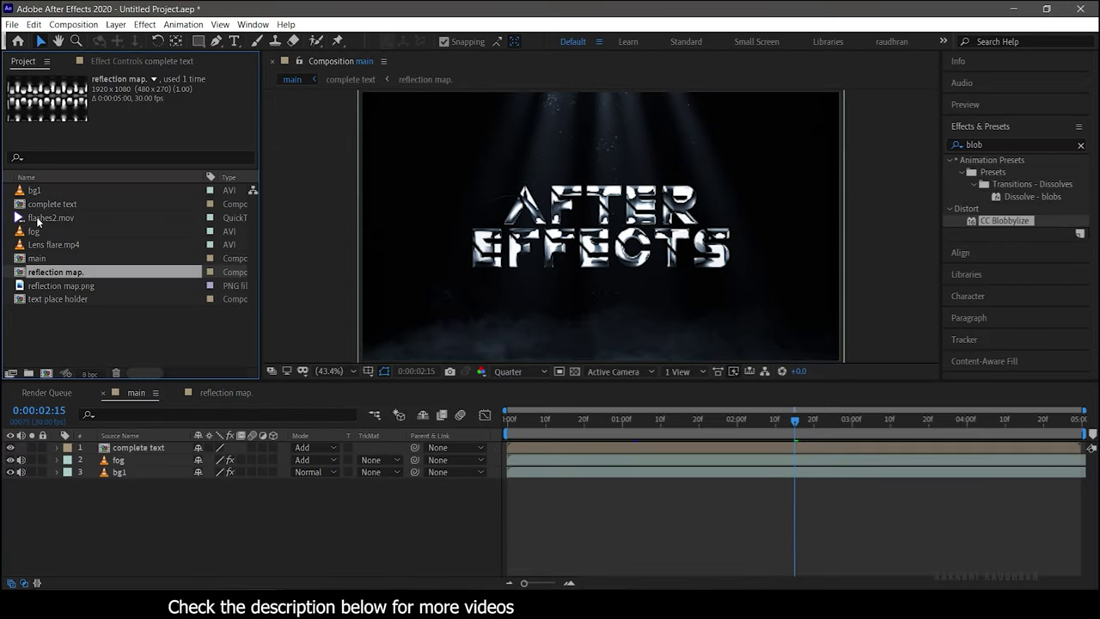
drag(38, 222, 159, 455)
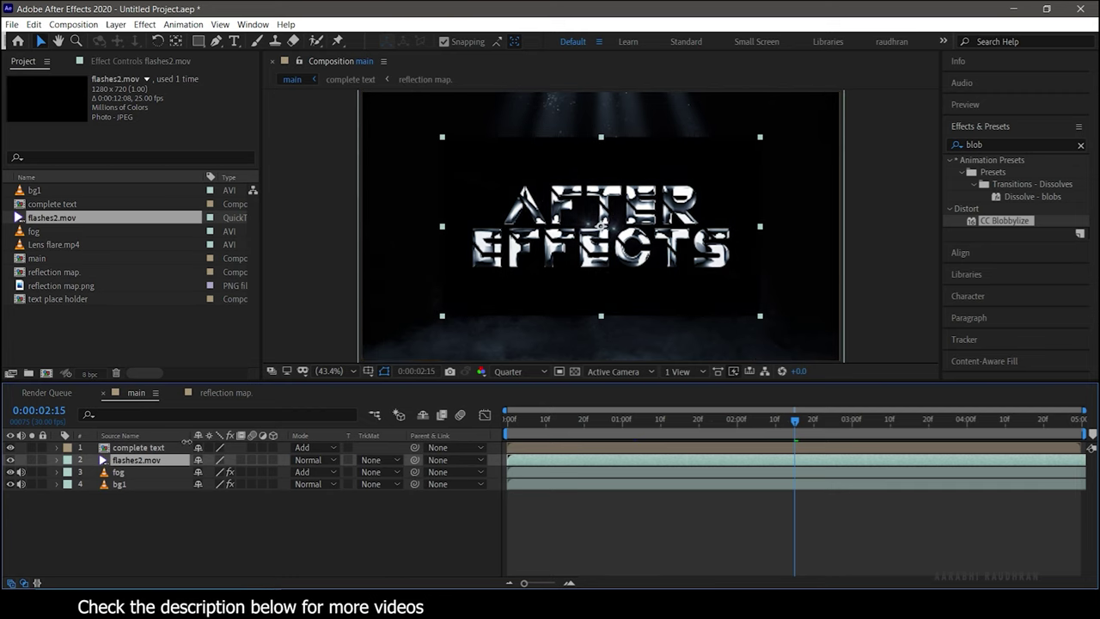
Scale flashes2.mov to 156% and set its blending mode to Add, previewing the result.
key(s)
drag(232, 473, 282, 473)
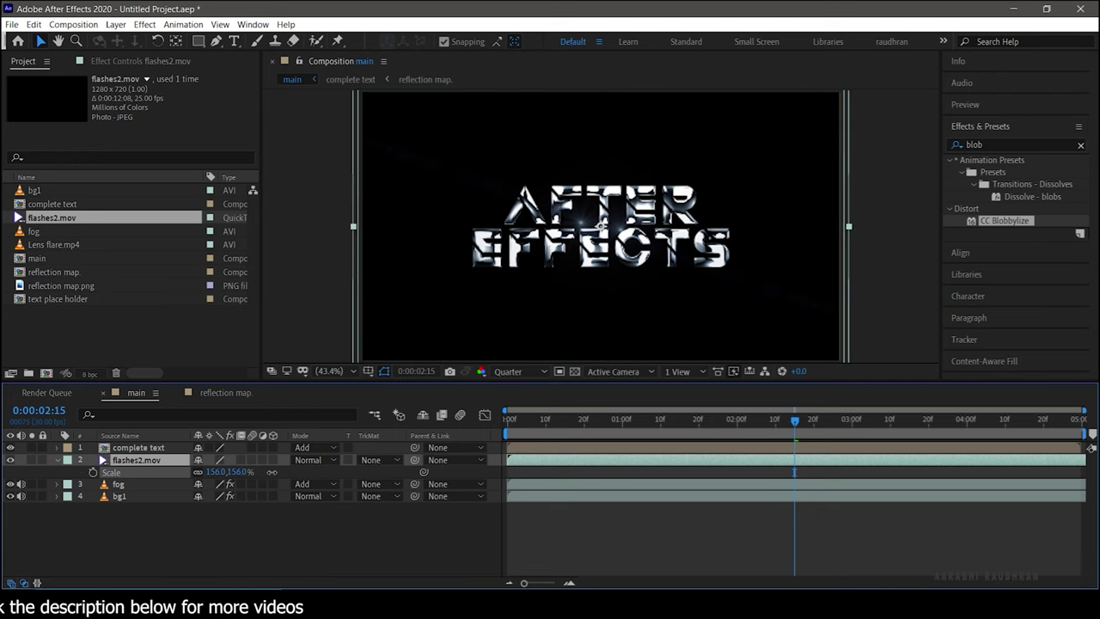
key(space)
click(334, 460)
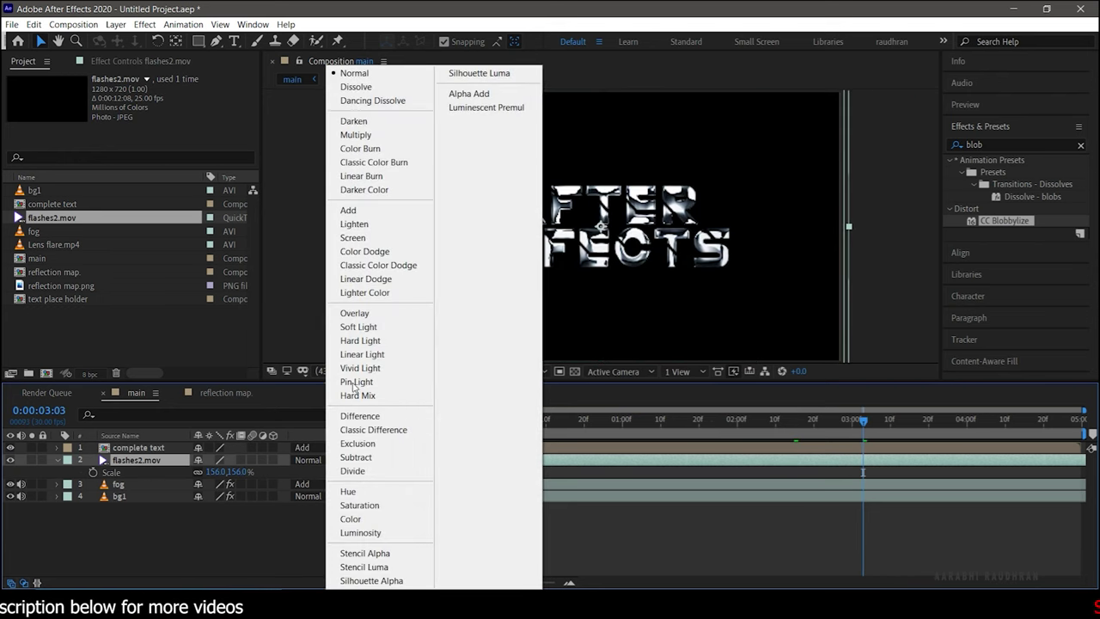
click(359, 213)
key(space)
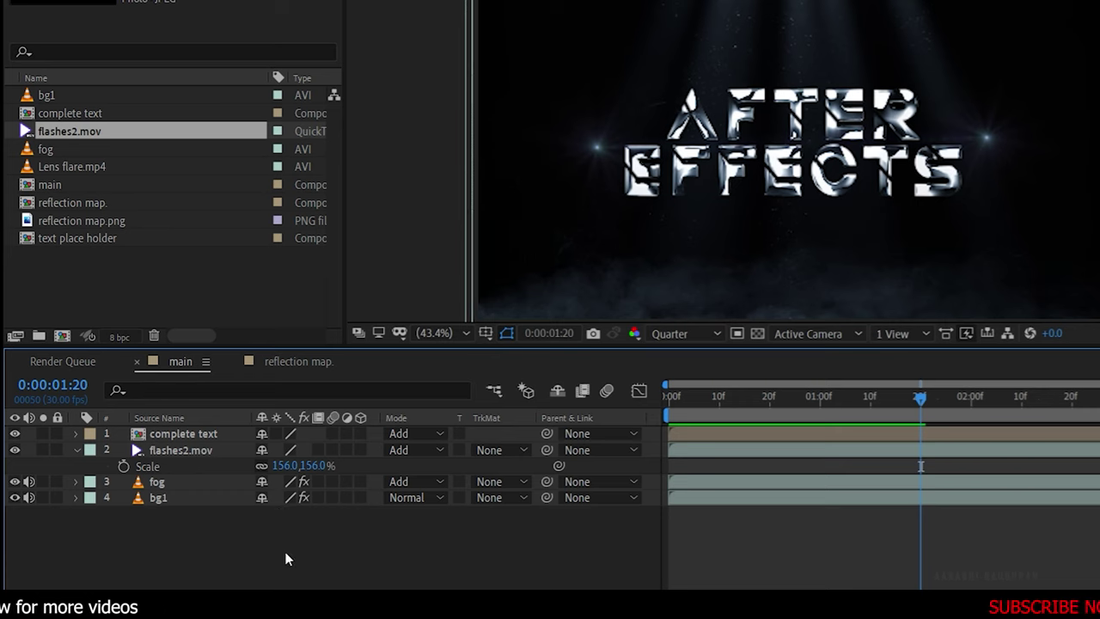
Add Null 1, parent complete text to it, and make both layers 3D.
right_click(288, 559)
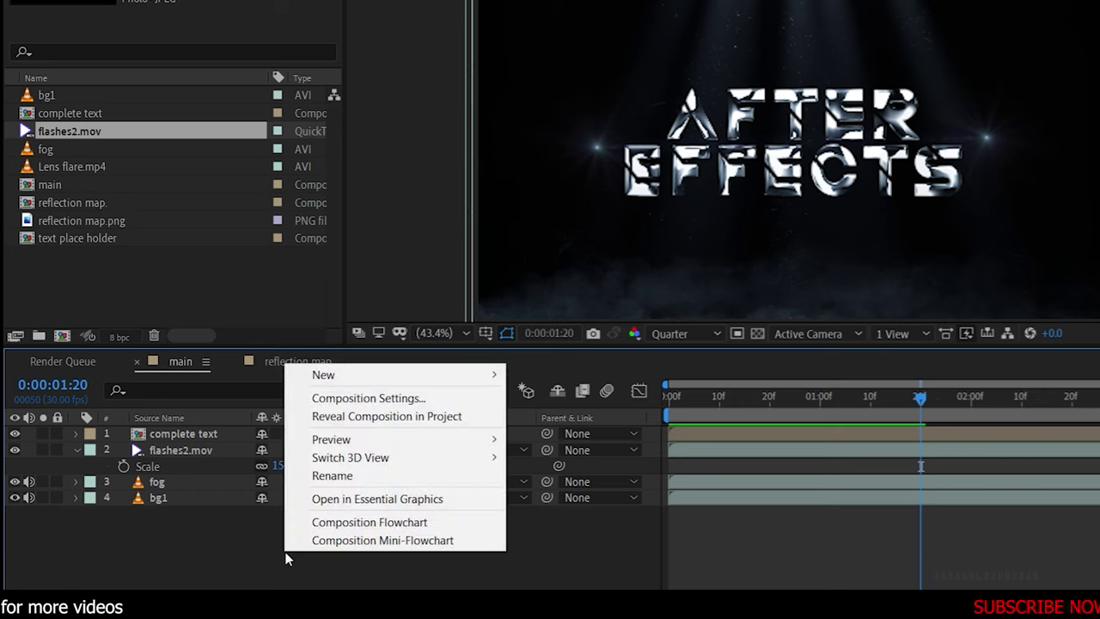
mouse_move(363, 379)
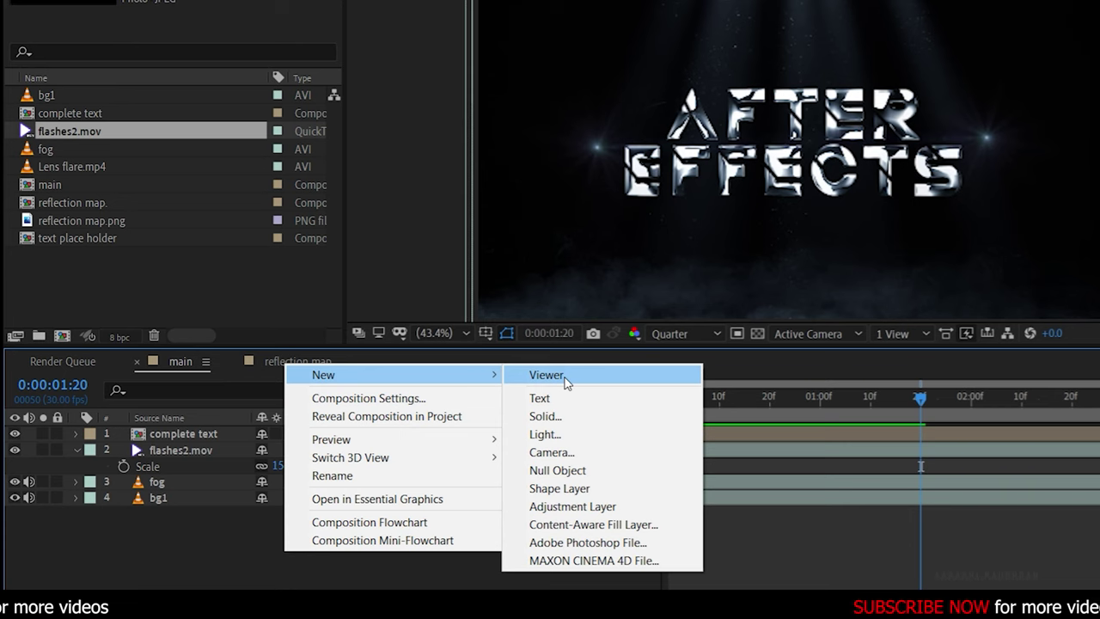
click(563, 468)
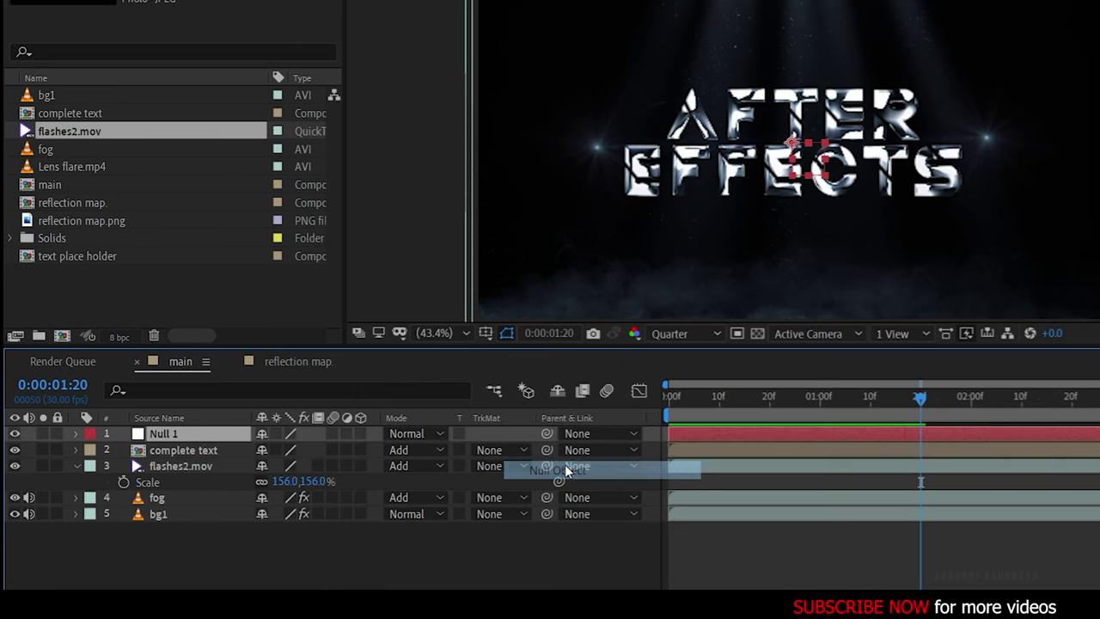
click(576, 450)
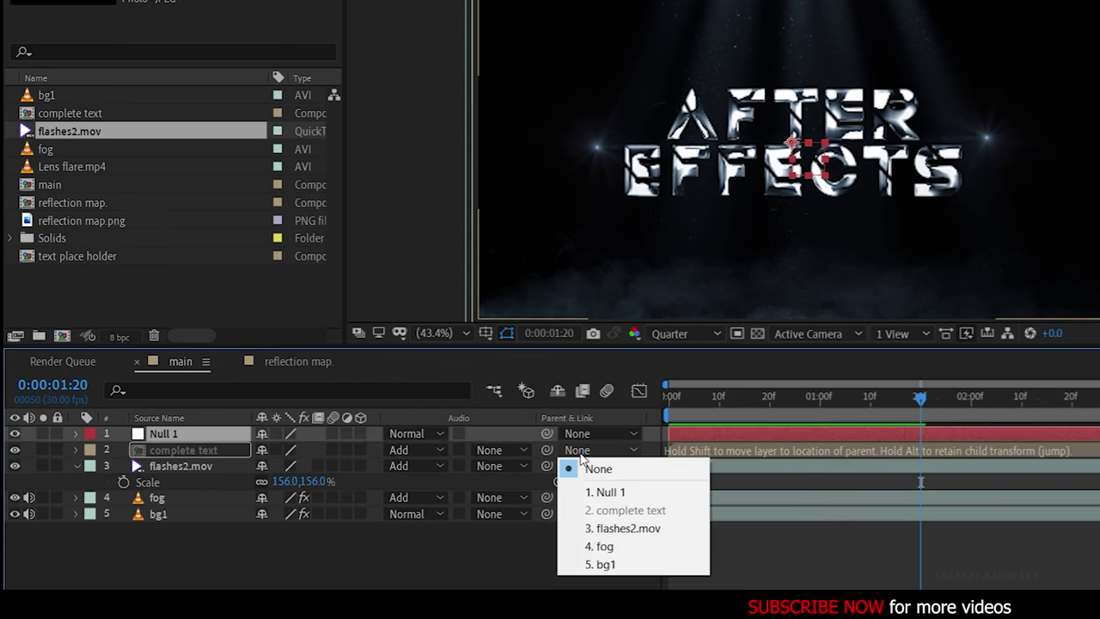
click(591, 498)
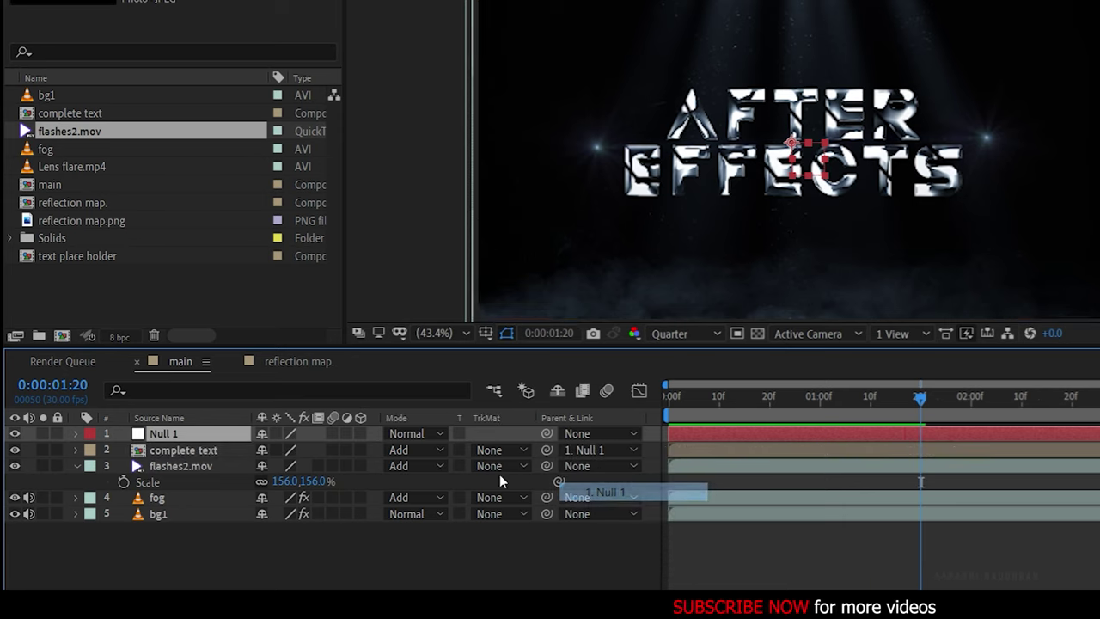
drag(362, 451, 361, 433)
Keyframe Null 1's Position from Z -2627 inward, with the far keyframe at the comp start.
key(p)
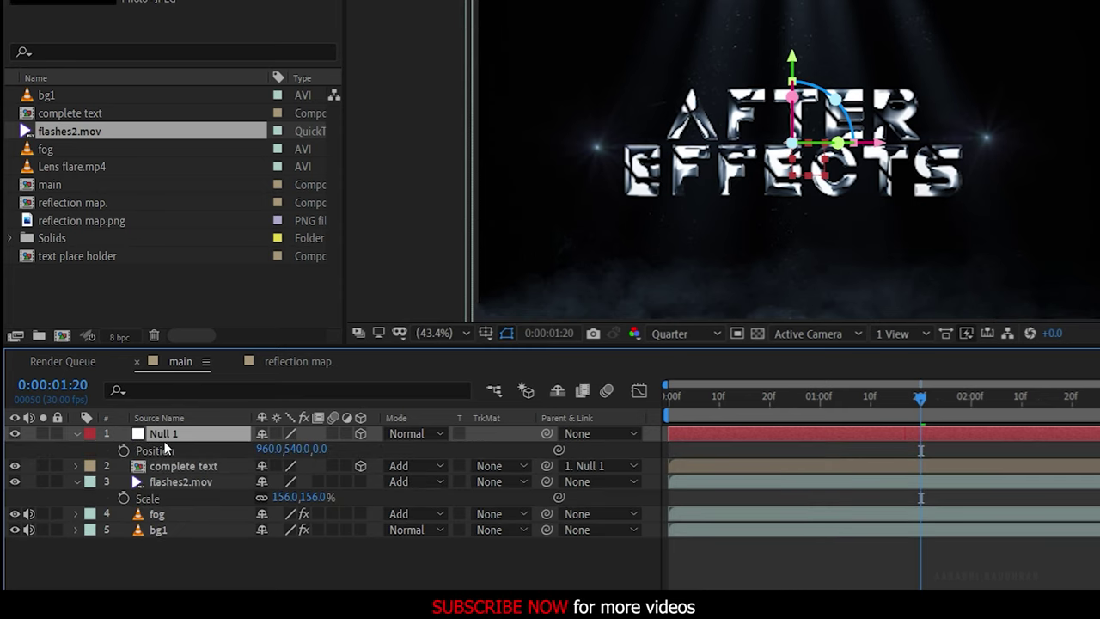
click(123, 449)
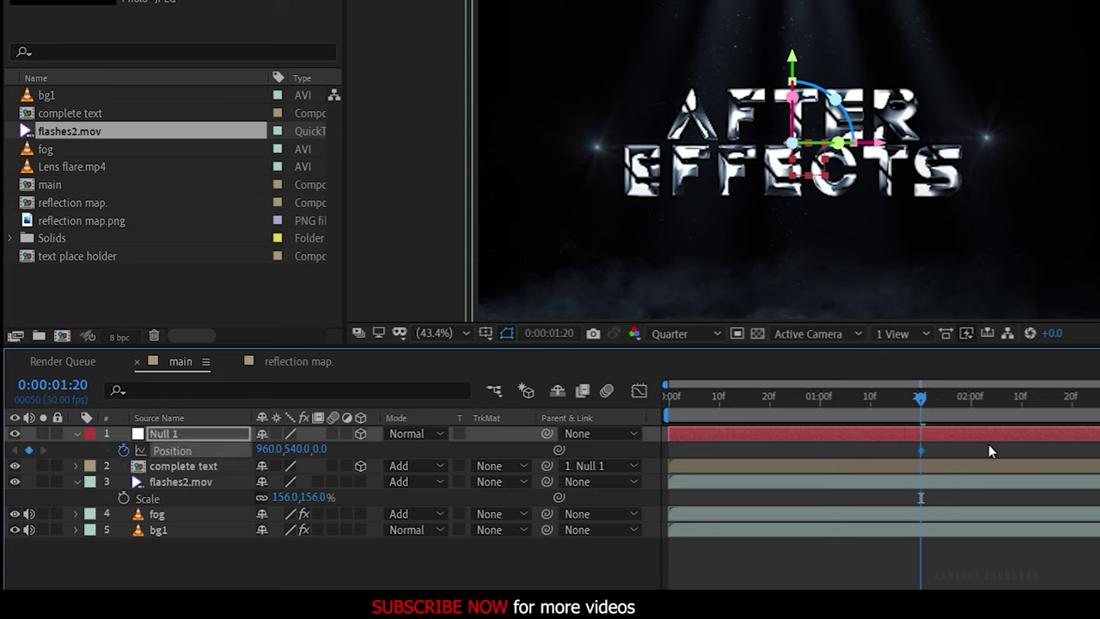
click(890, 397)
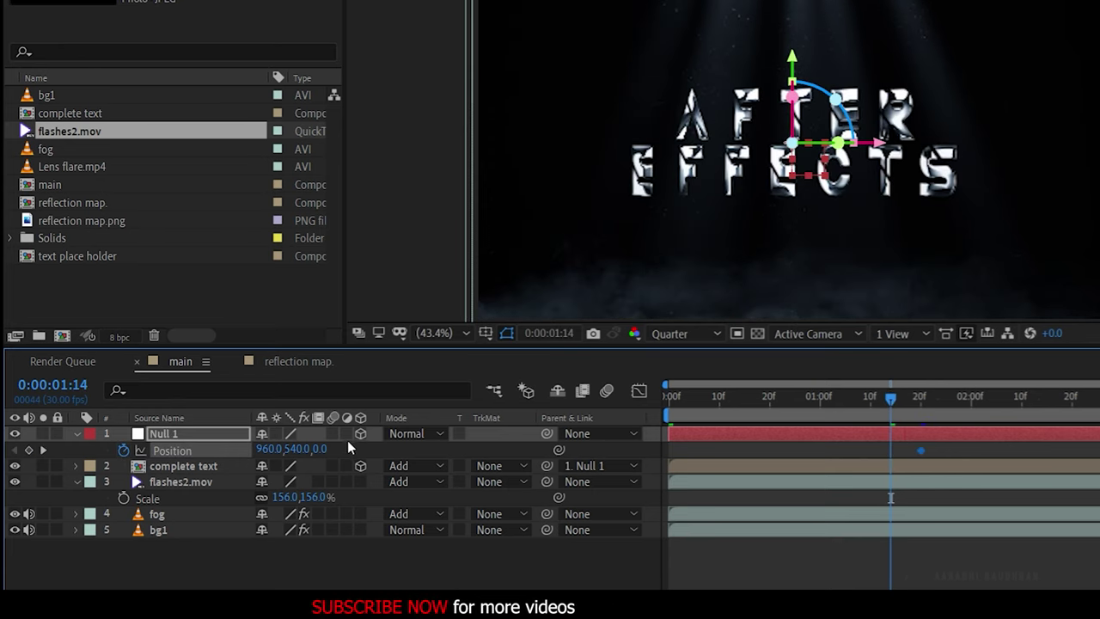
drag(320, 448, 396, 439)
drag(339, 458, 12, 458)
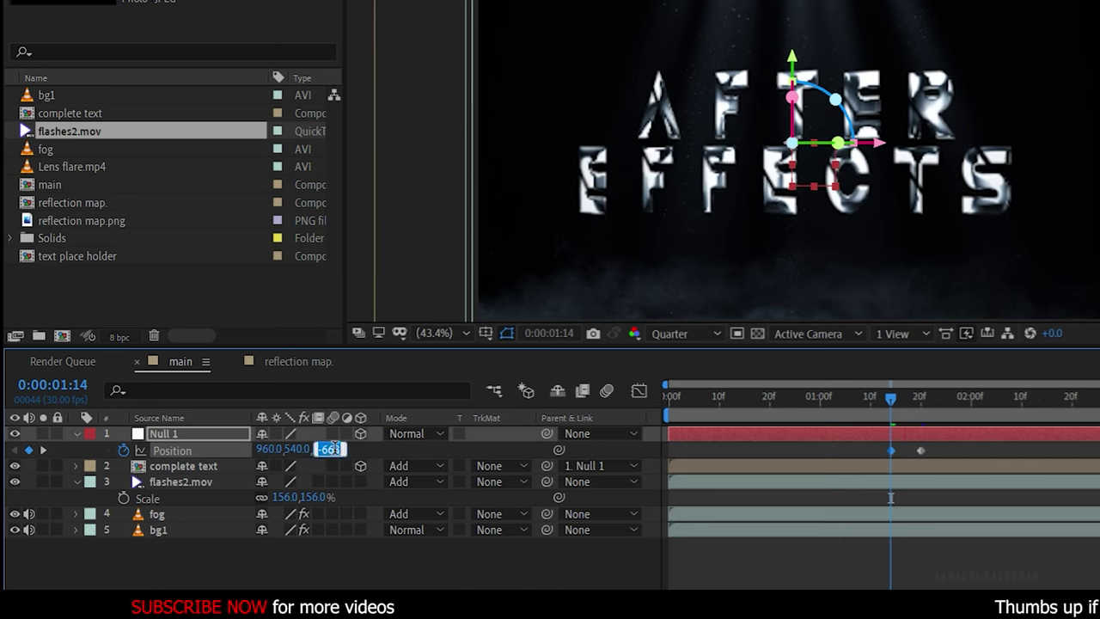
key(Return)
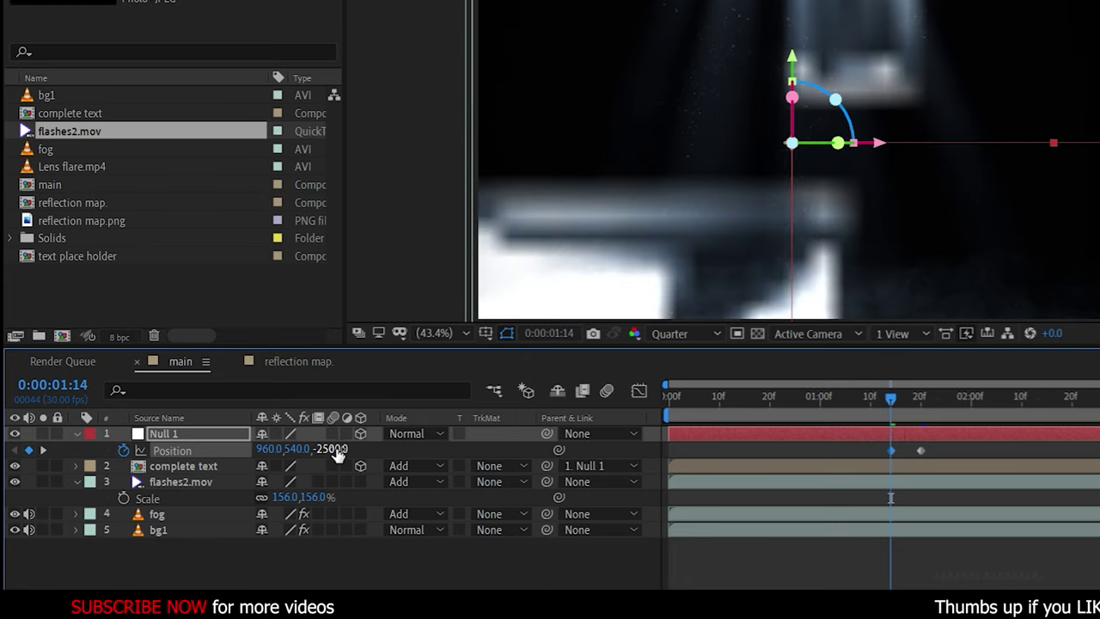
drag(333, 449, 305, 466)
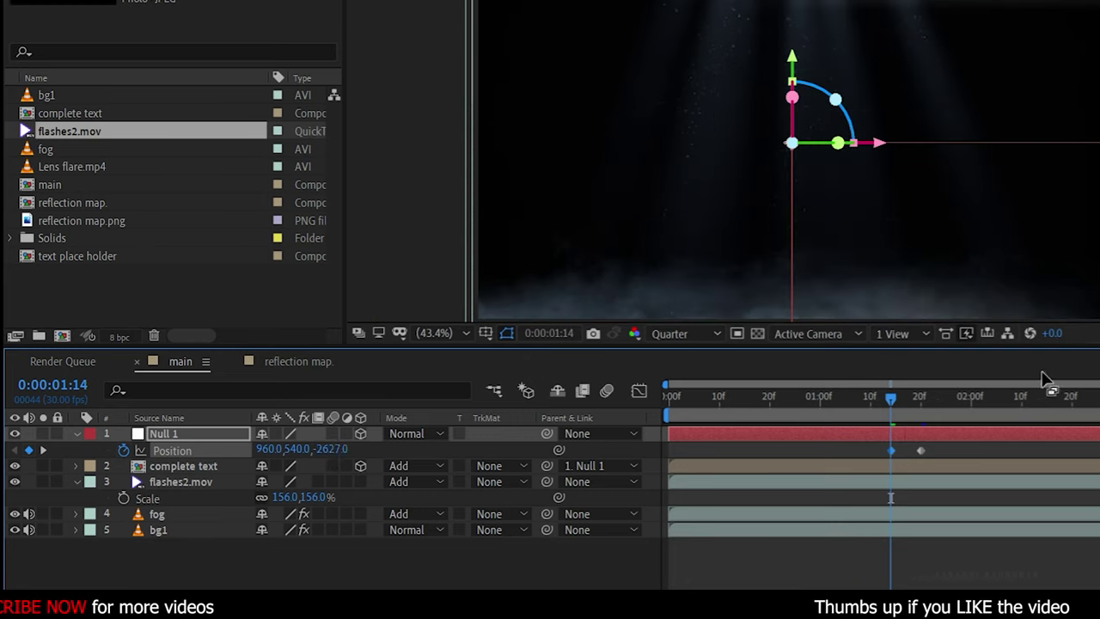
drag(892, 452, 670, 462)
drag(760, 396, 814, 398)
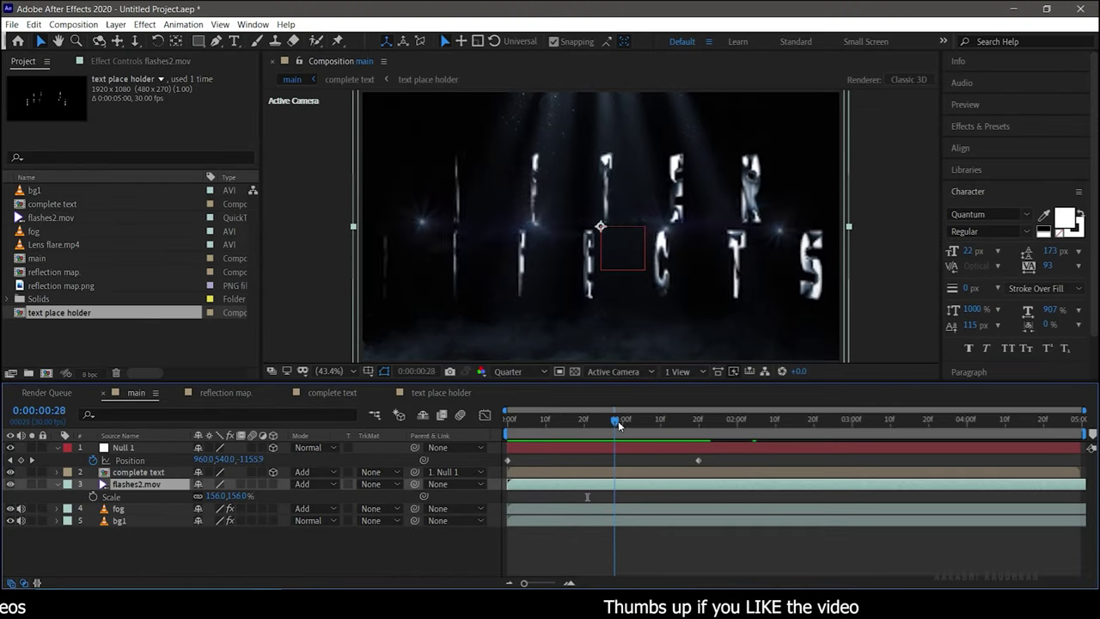
drag(618, 420, 677, 423)
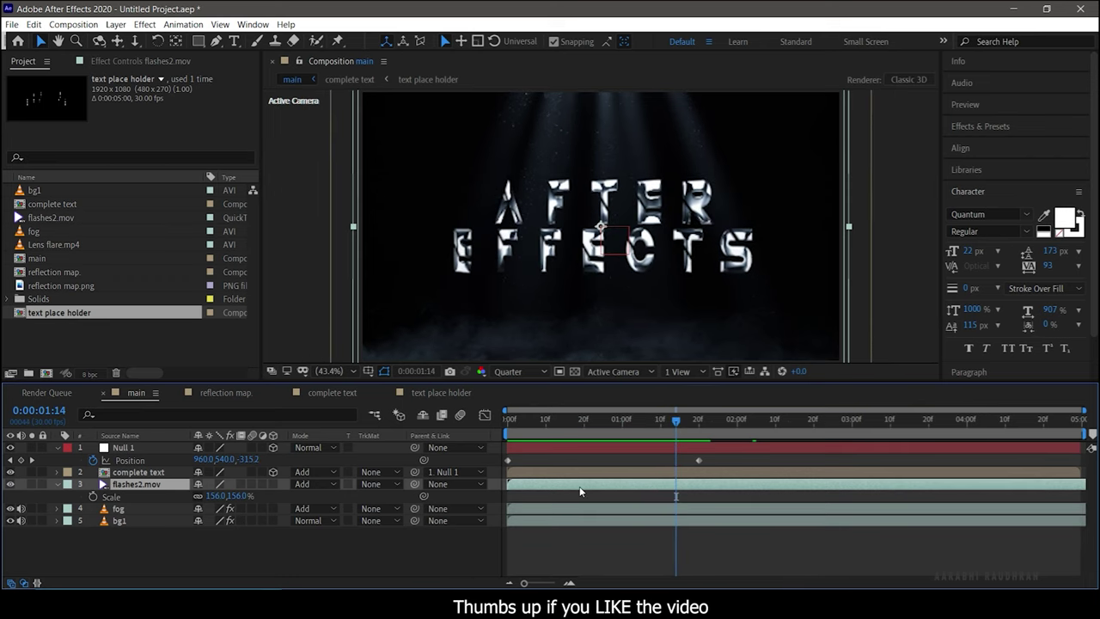
Delay flashes2.mov to start just before one second and add Lens flare.mp4 above it.
drag(585, 488, 676, 492)
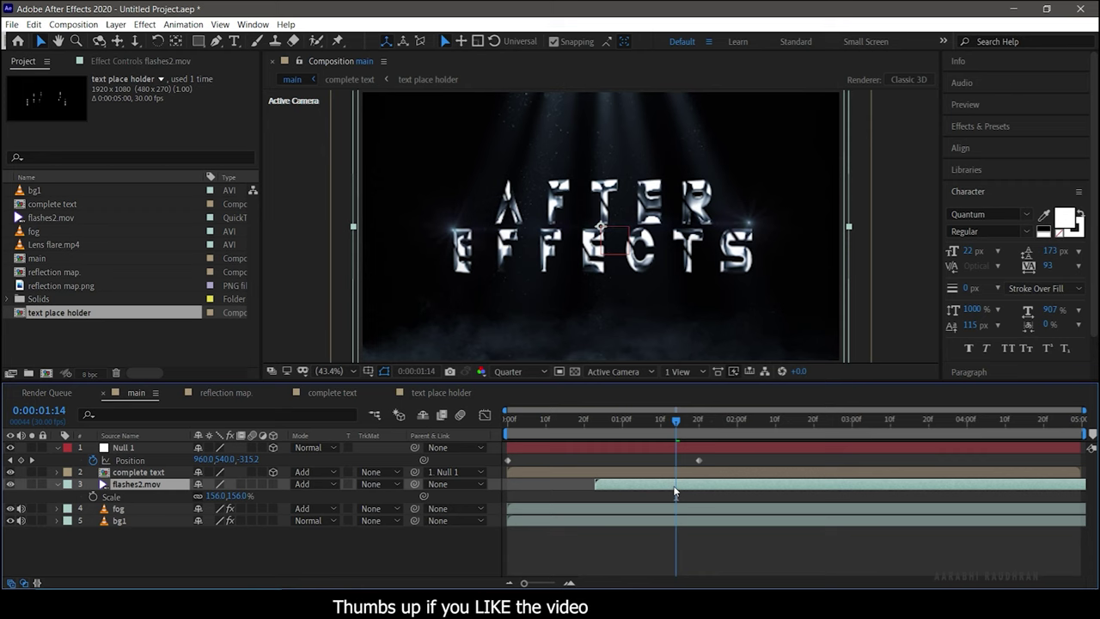
key(space)
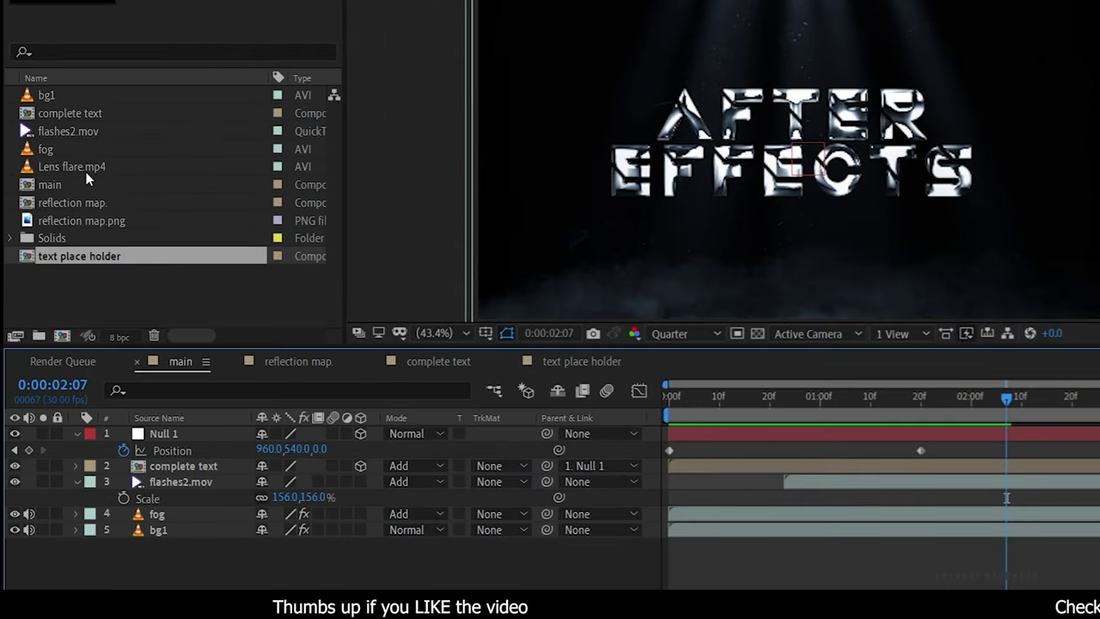
drag(80, 168, 221, 478)
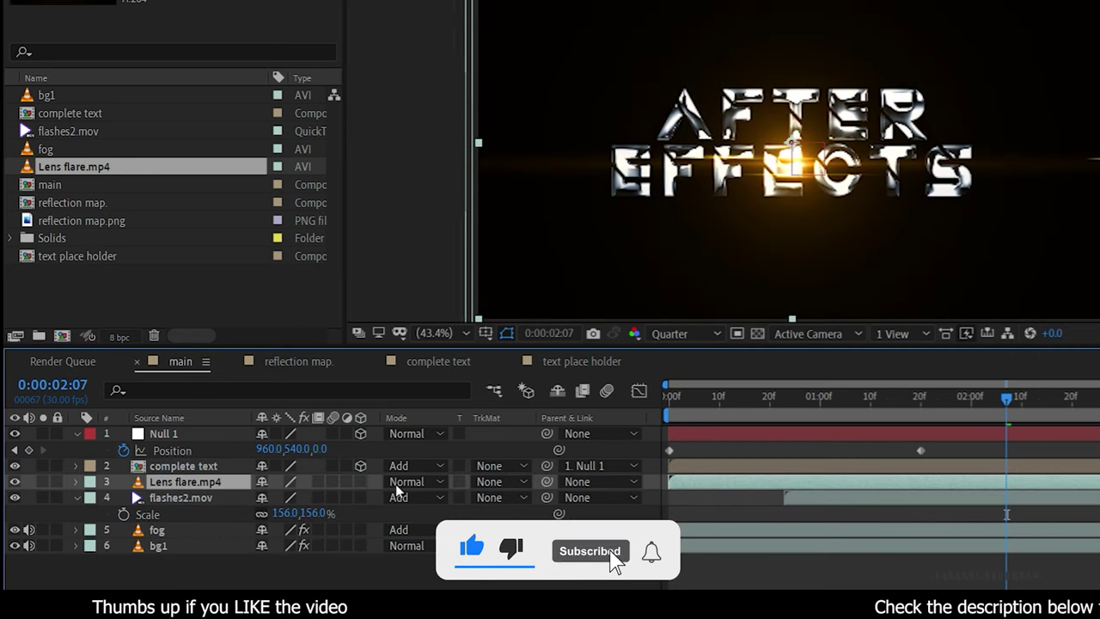
Set Lens flare.mp4 to Add, paste Tint and Curves, and position it over the text.
click(435, 483)
click(464, 121)
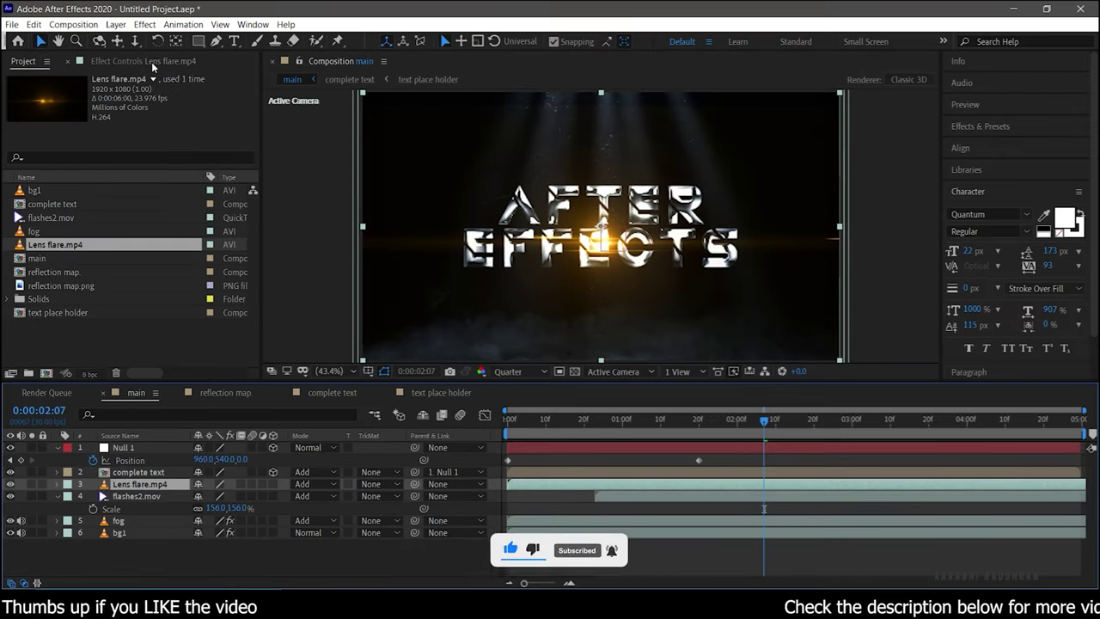
click(151, 62)
right_click(199, 278)
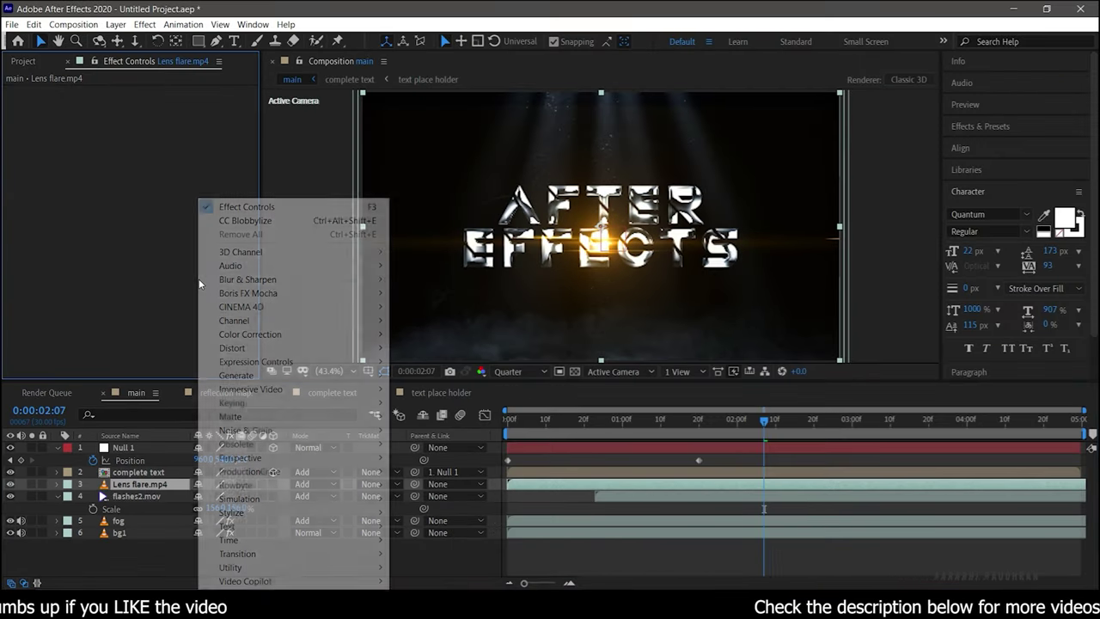
click(128, 270)
key(ctrl+v)
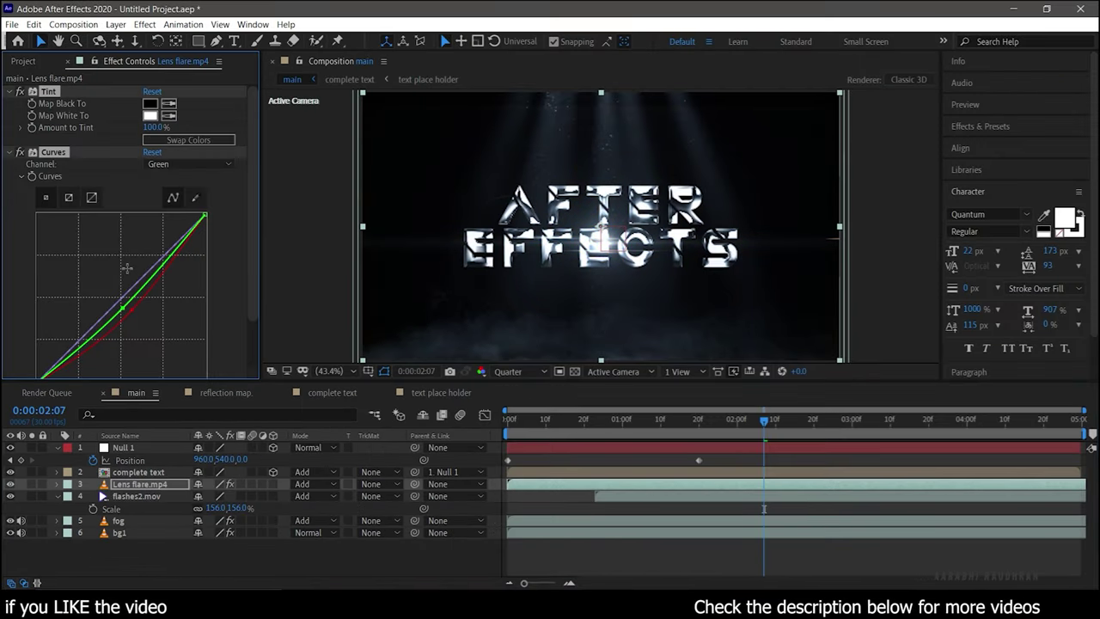
key(ctrl+grave)
key(p)
drag(225, 496, 249, 496)
drag(434, 496, 509, 506)
drag(233, 496, 226, 496)
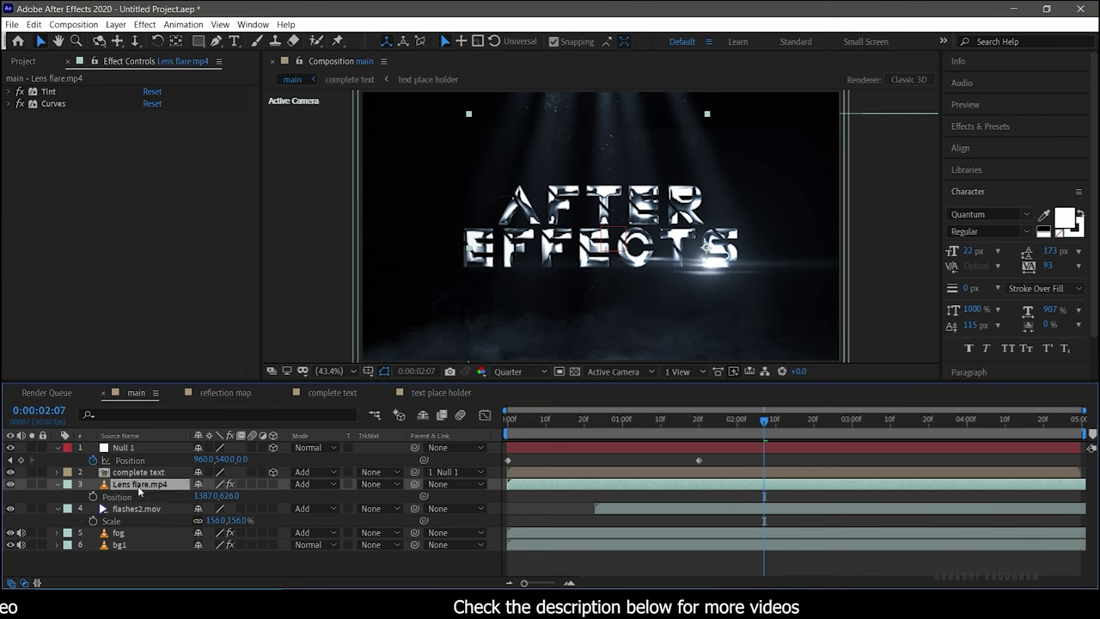
Duplicate the lens flare layer and move the copy up and to the right.
key(ctrl+d)
key(p)
drag(230, 496, 181, 497)
drag(4, 513, 56, 510)
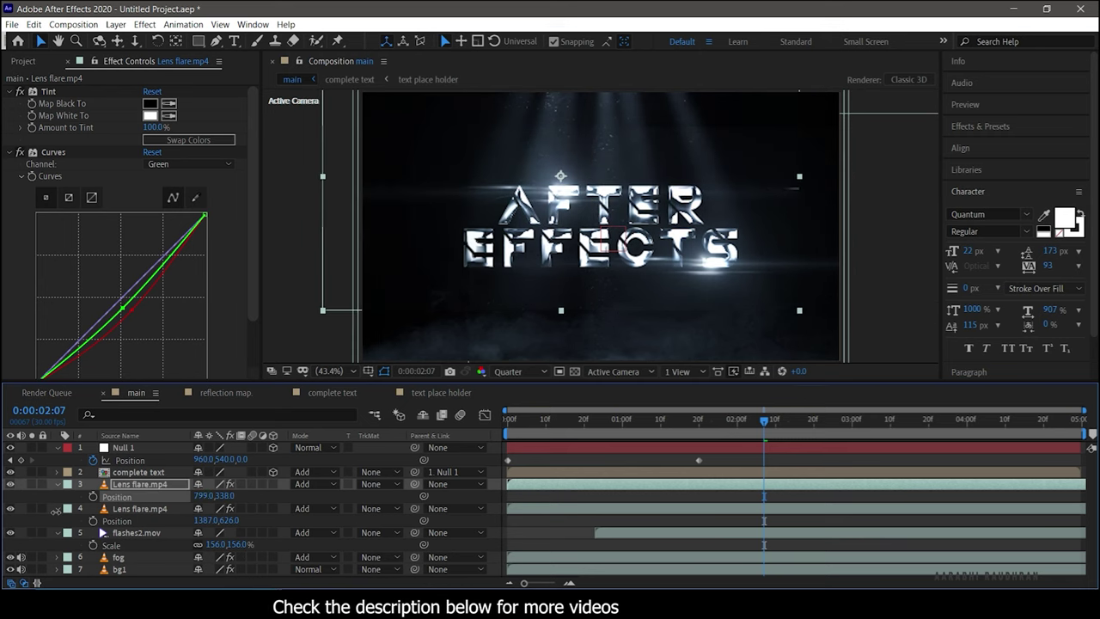
Scale both lens flares to 126% and start them at 0:00:01:17.
ctrl+click(138, 508)
key(s)
drag(215, 497, 276, 487)
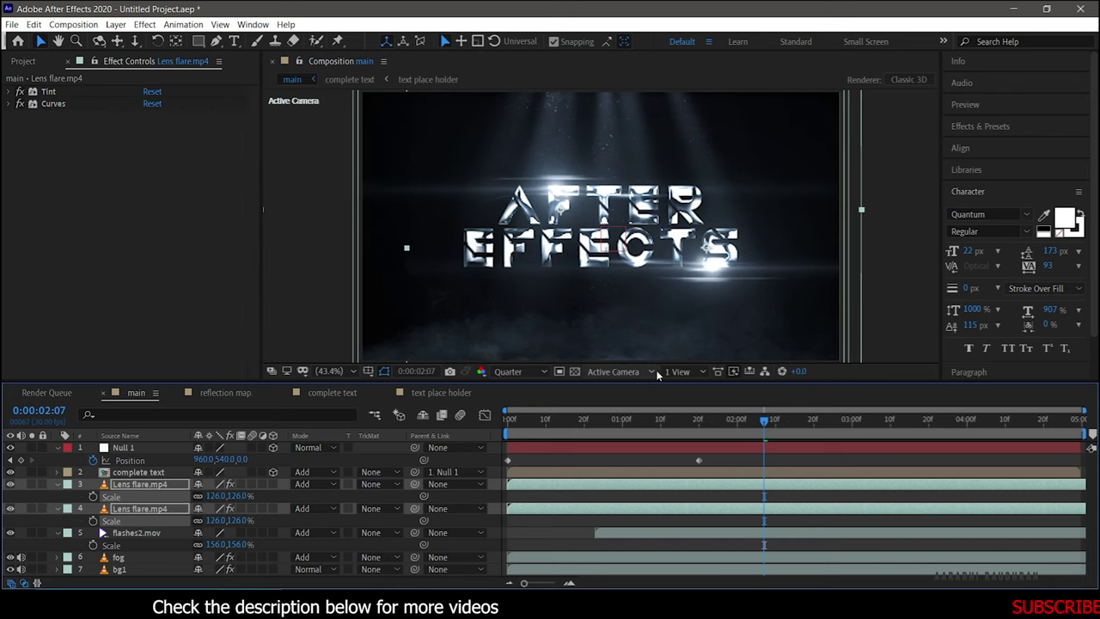
click(688, 420)
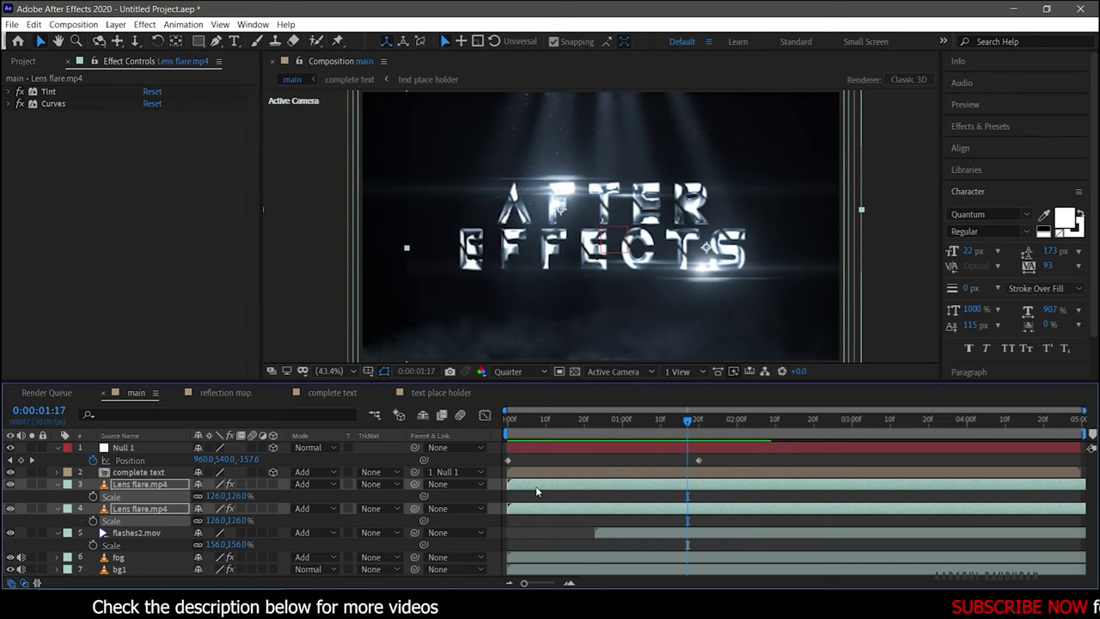
drag(536, 485, 711, 485)
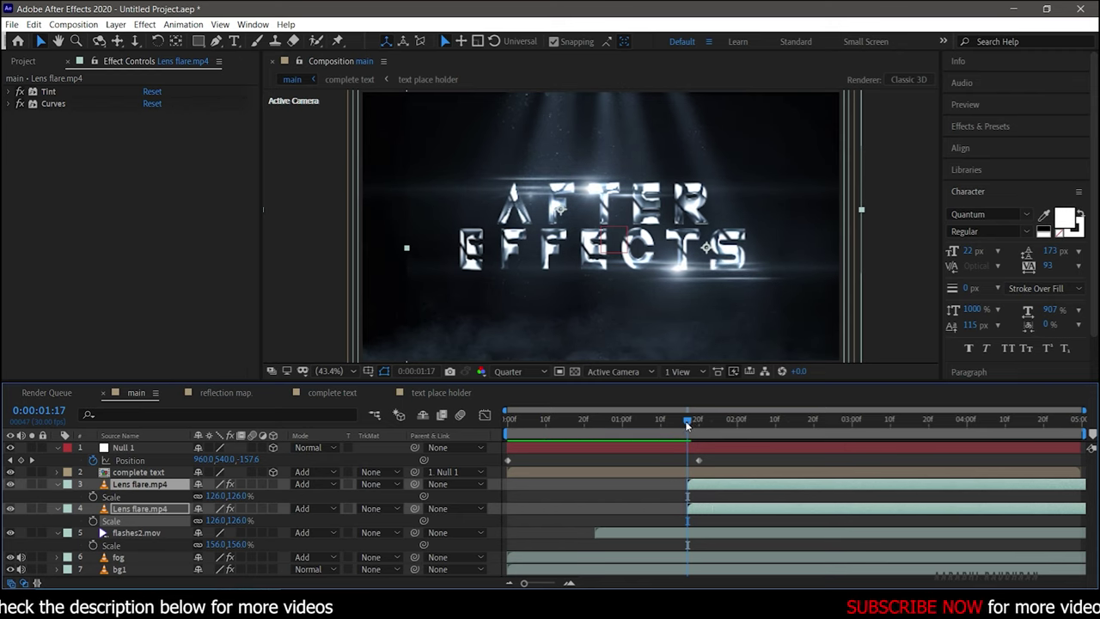
key(Home)
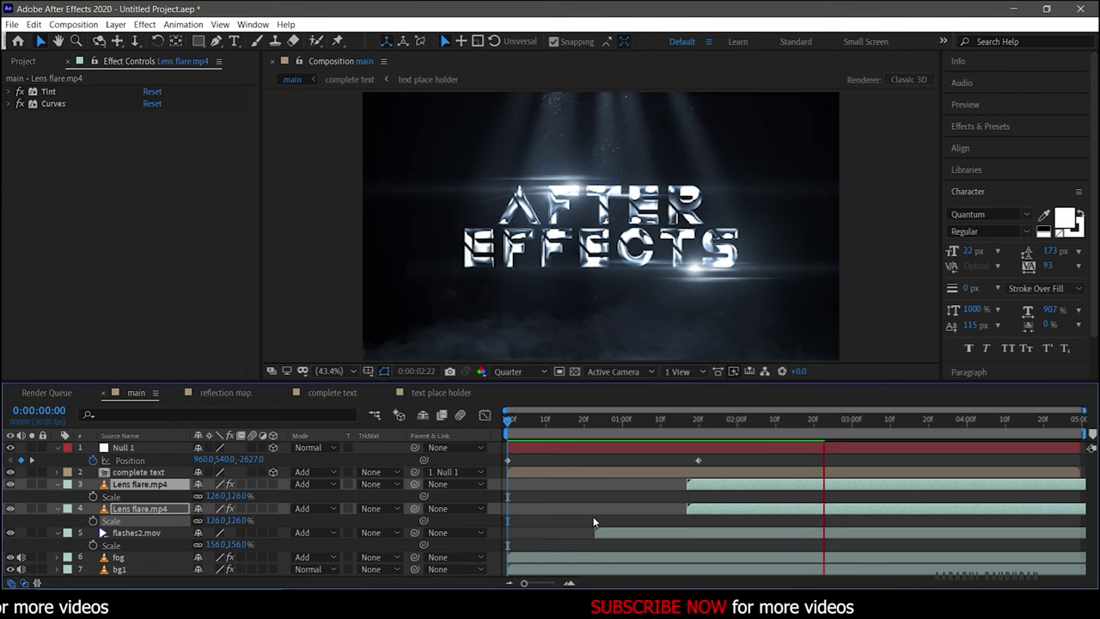
key(space)
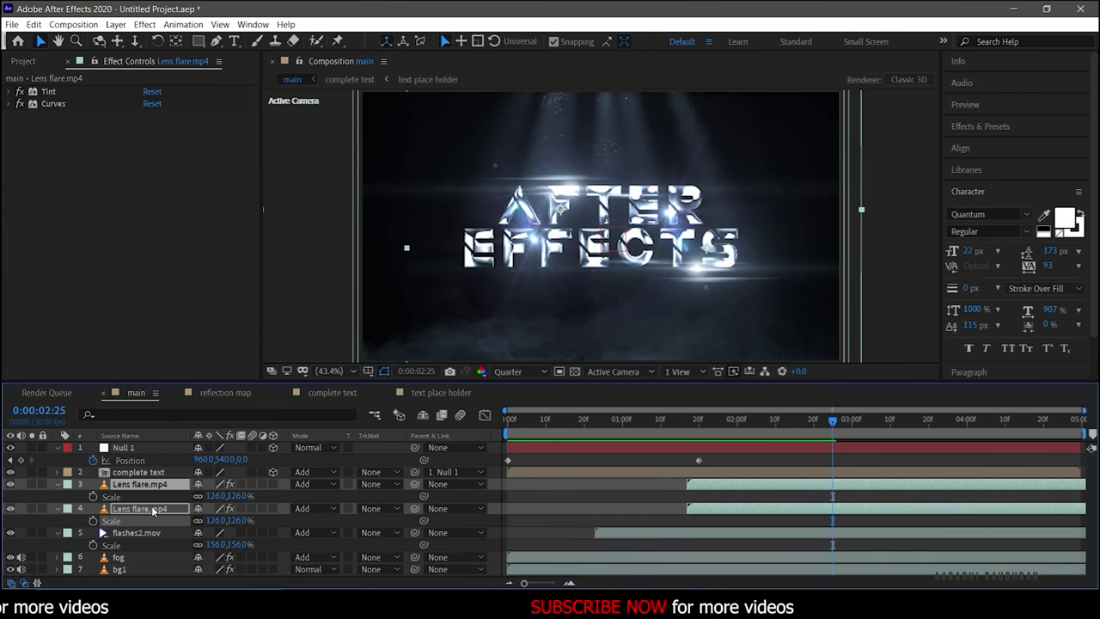